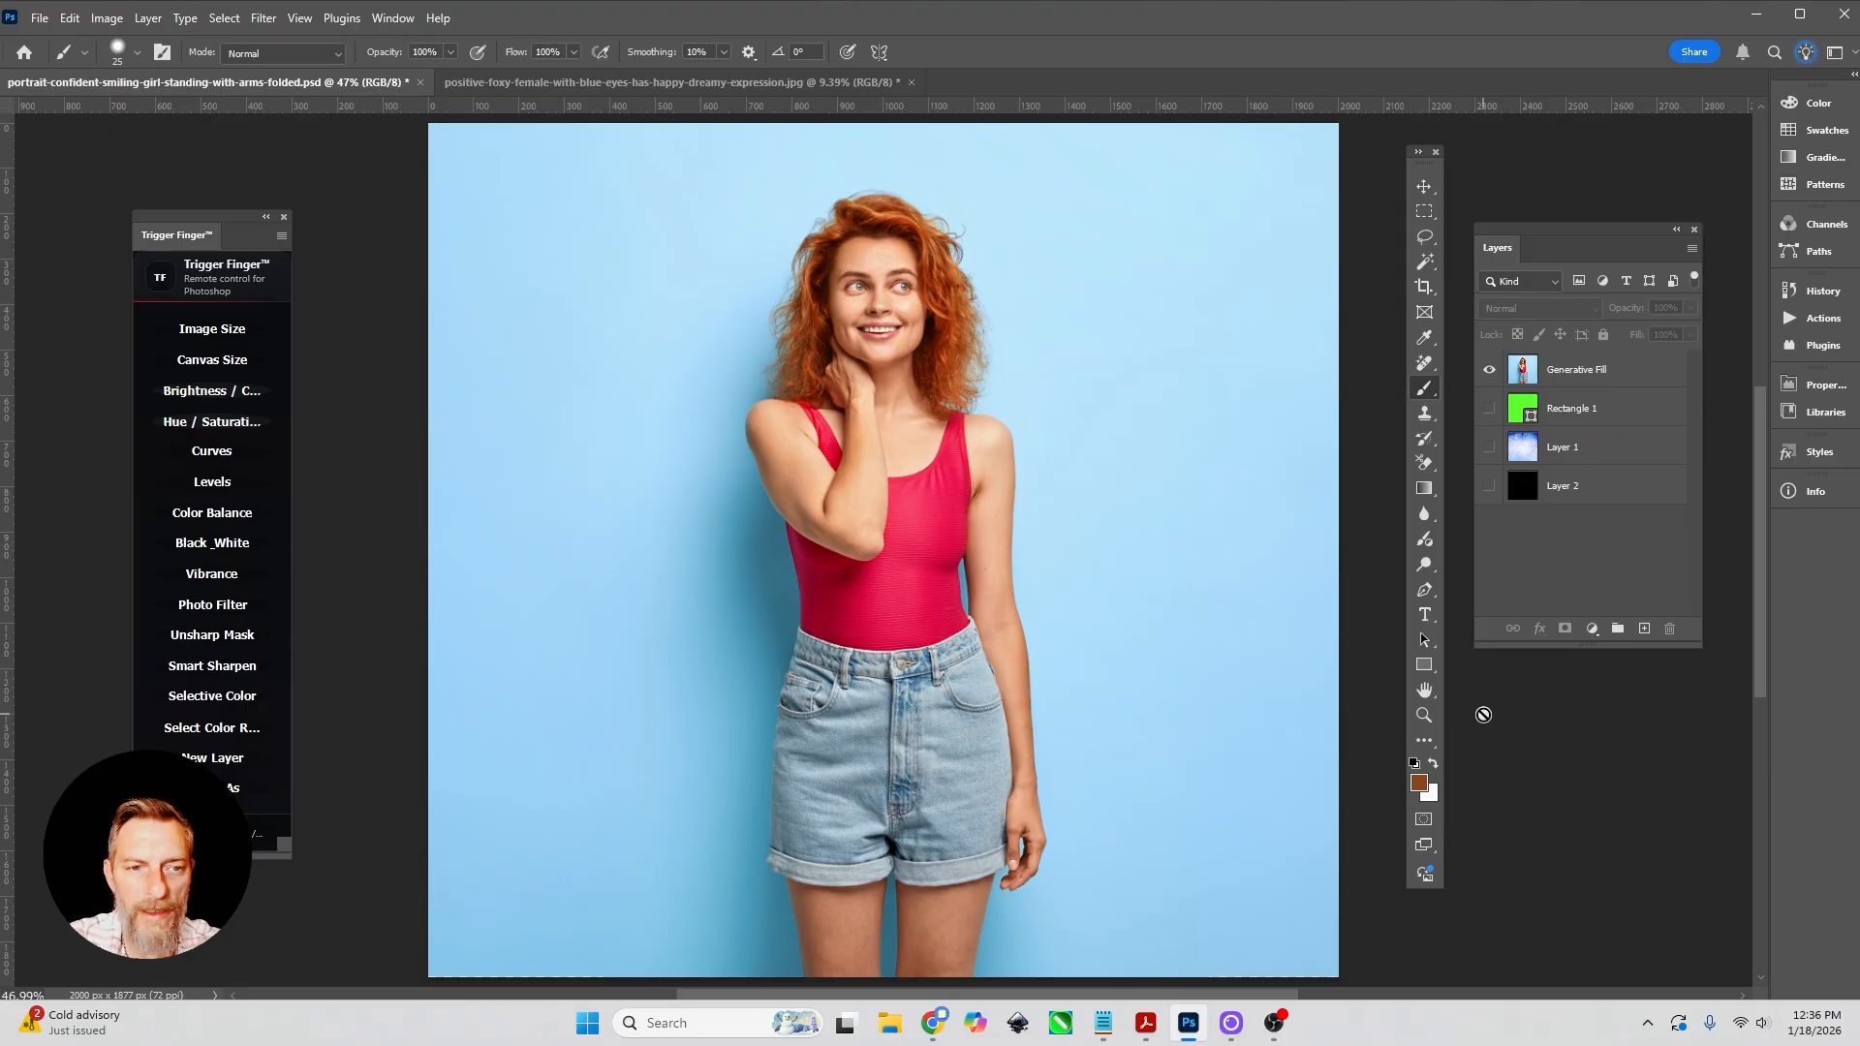
# Mask the woman out of her background on the Generative Fill layer using Select Subject, and show the black Layer 2 behind her
pyautogui.click(1630, 378)
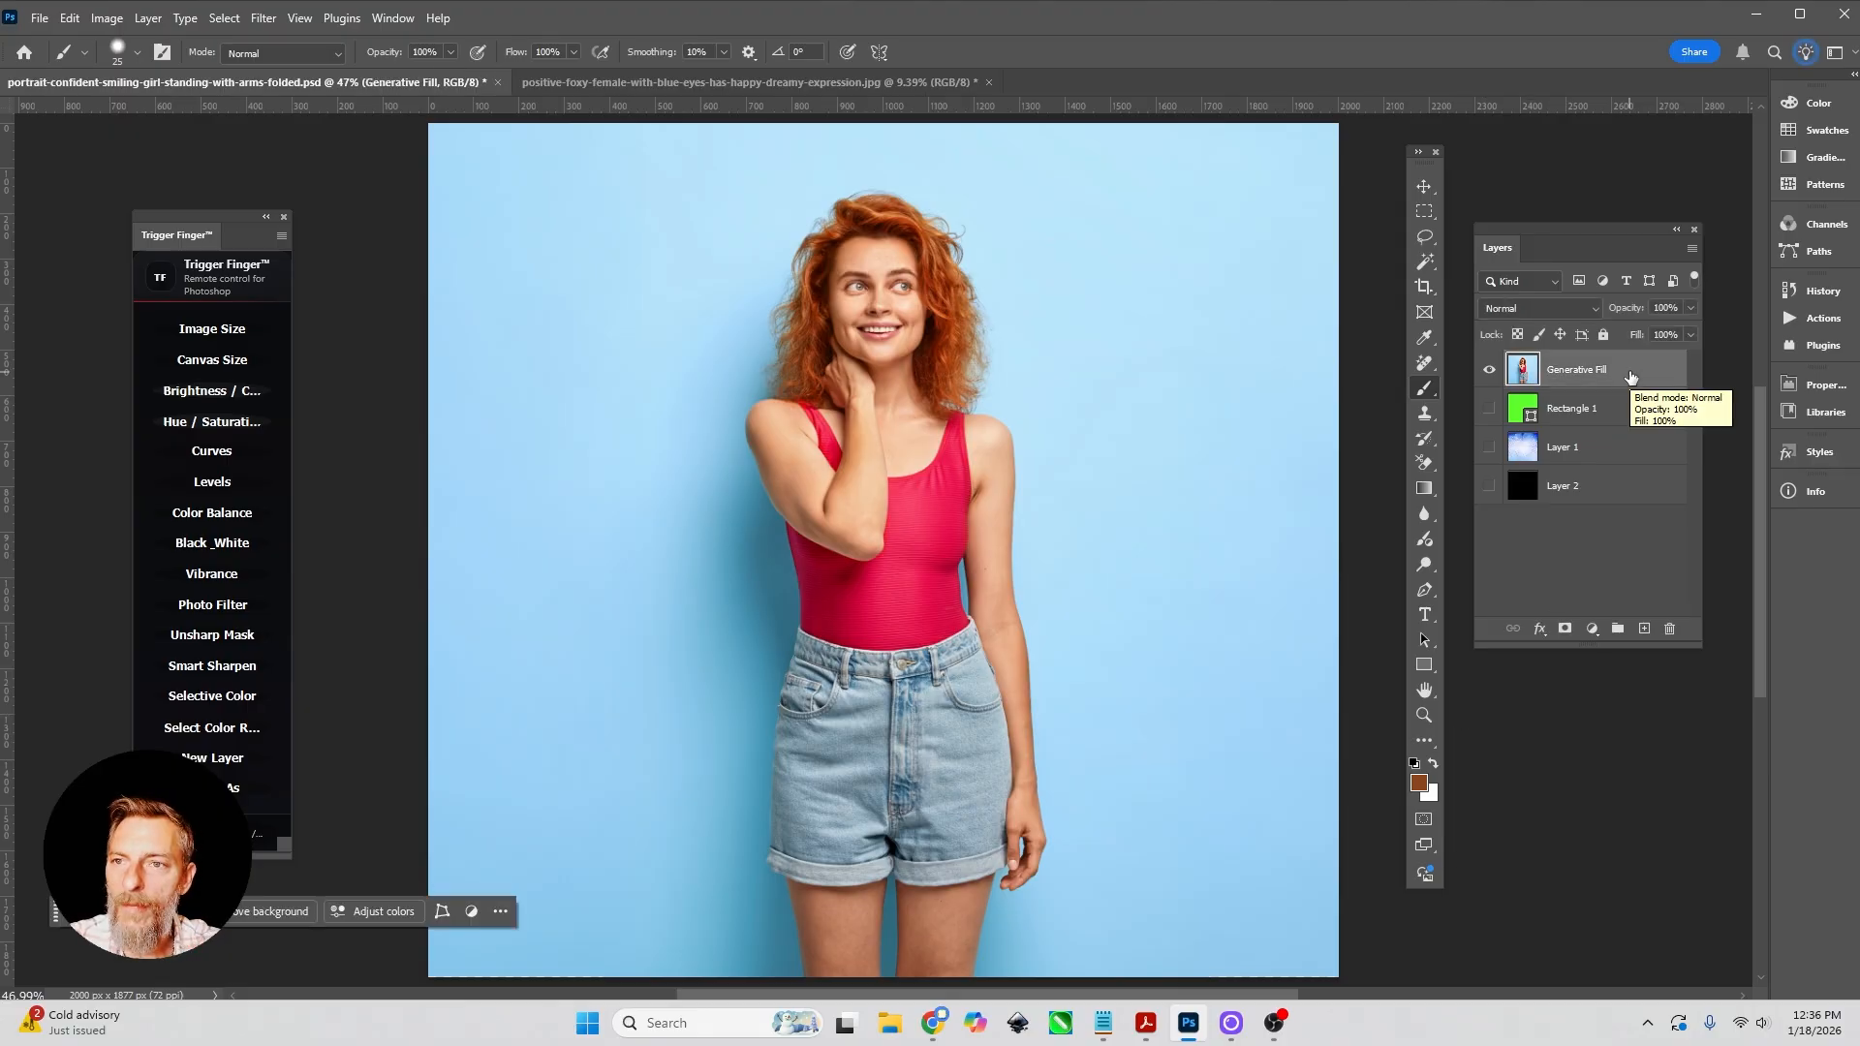
pyautogui.click(225, 18)
pyautogui.click(254, 247)
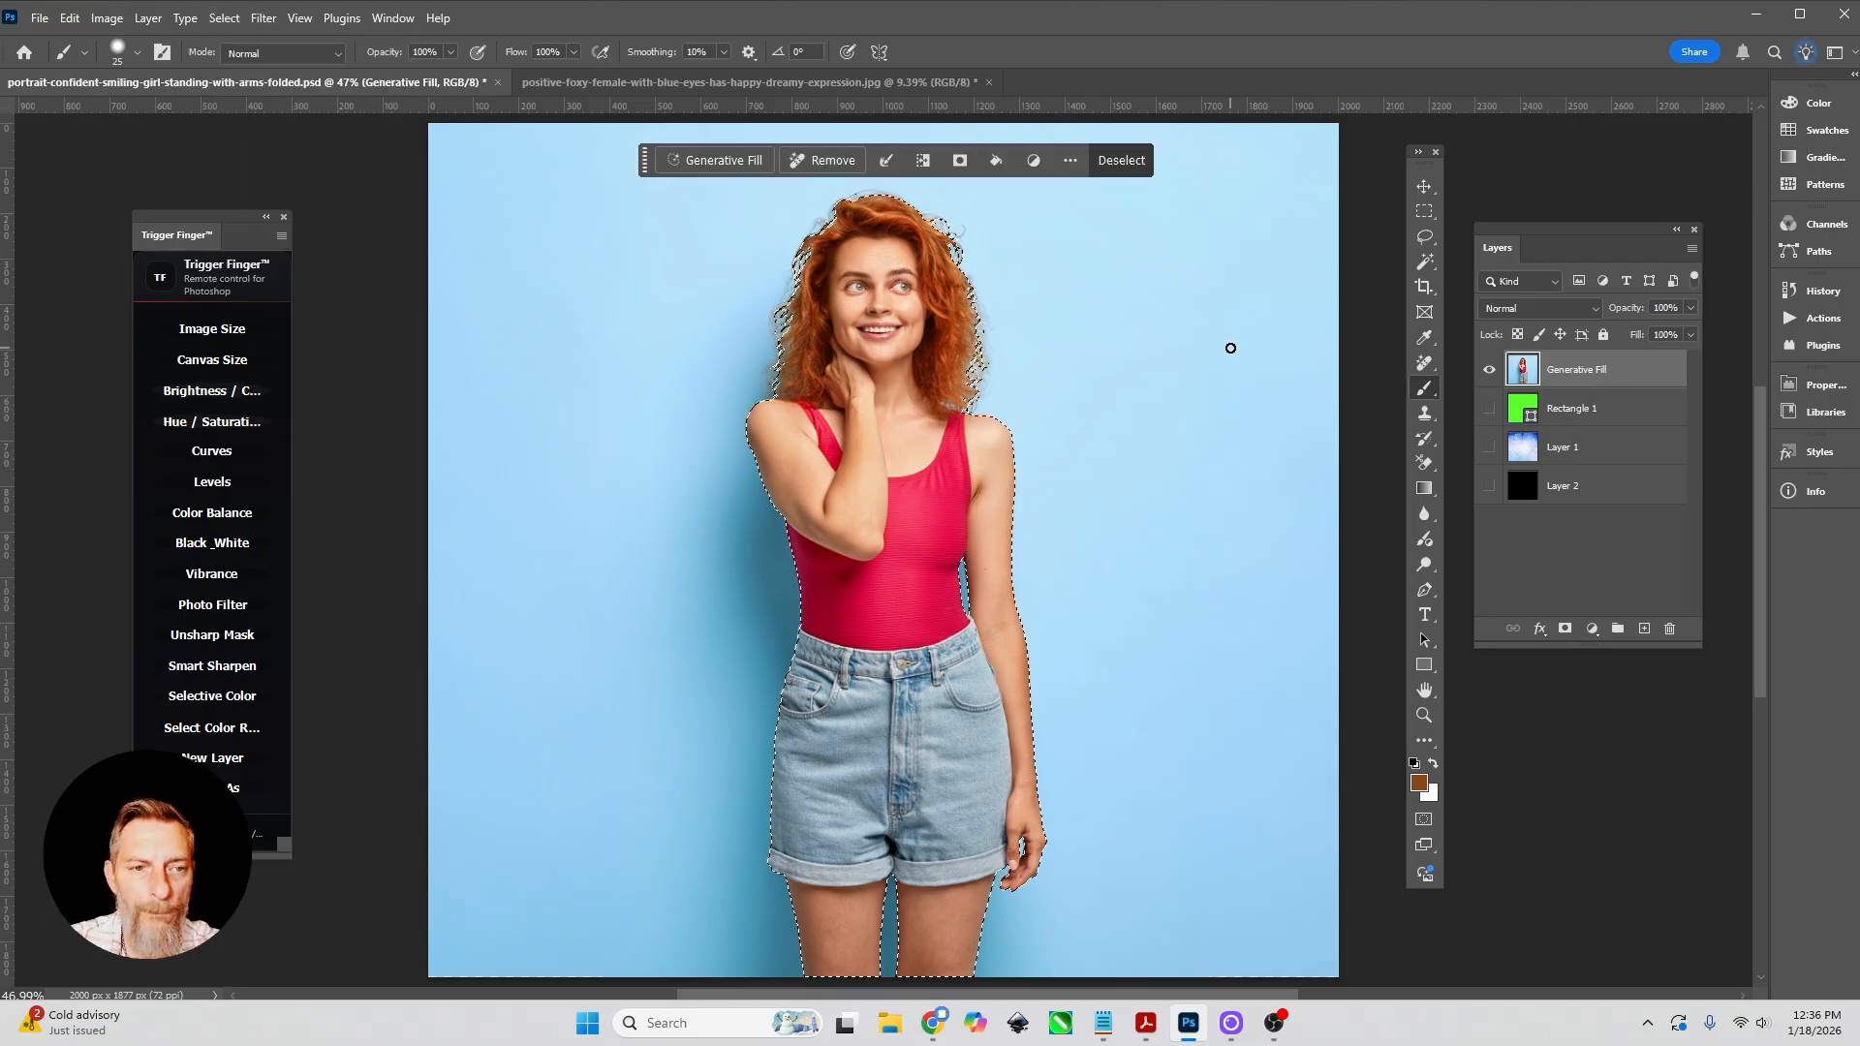
pyautogui.click(1566, 629)
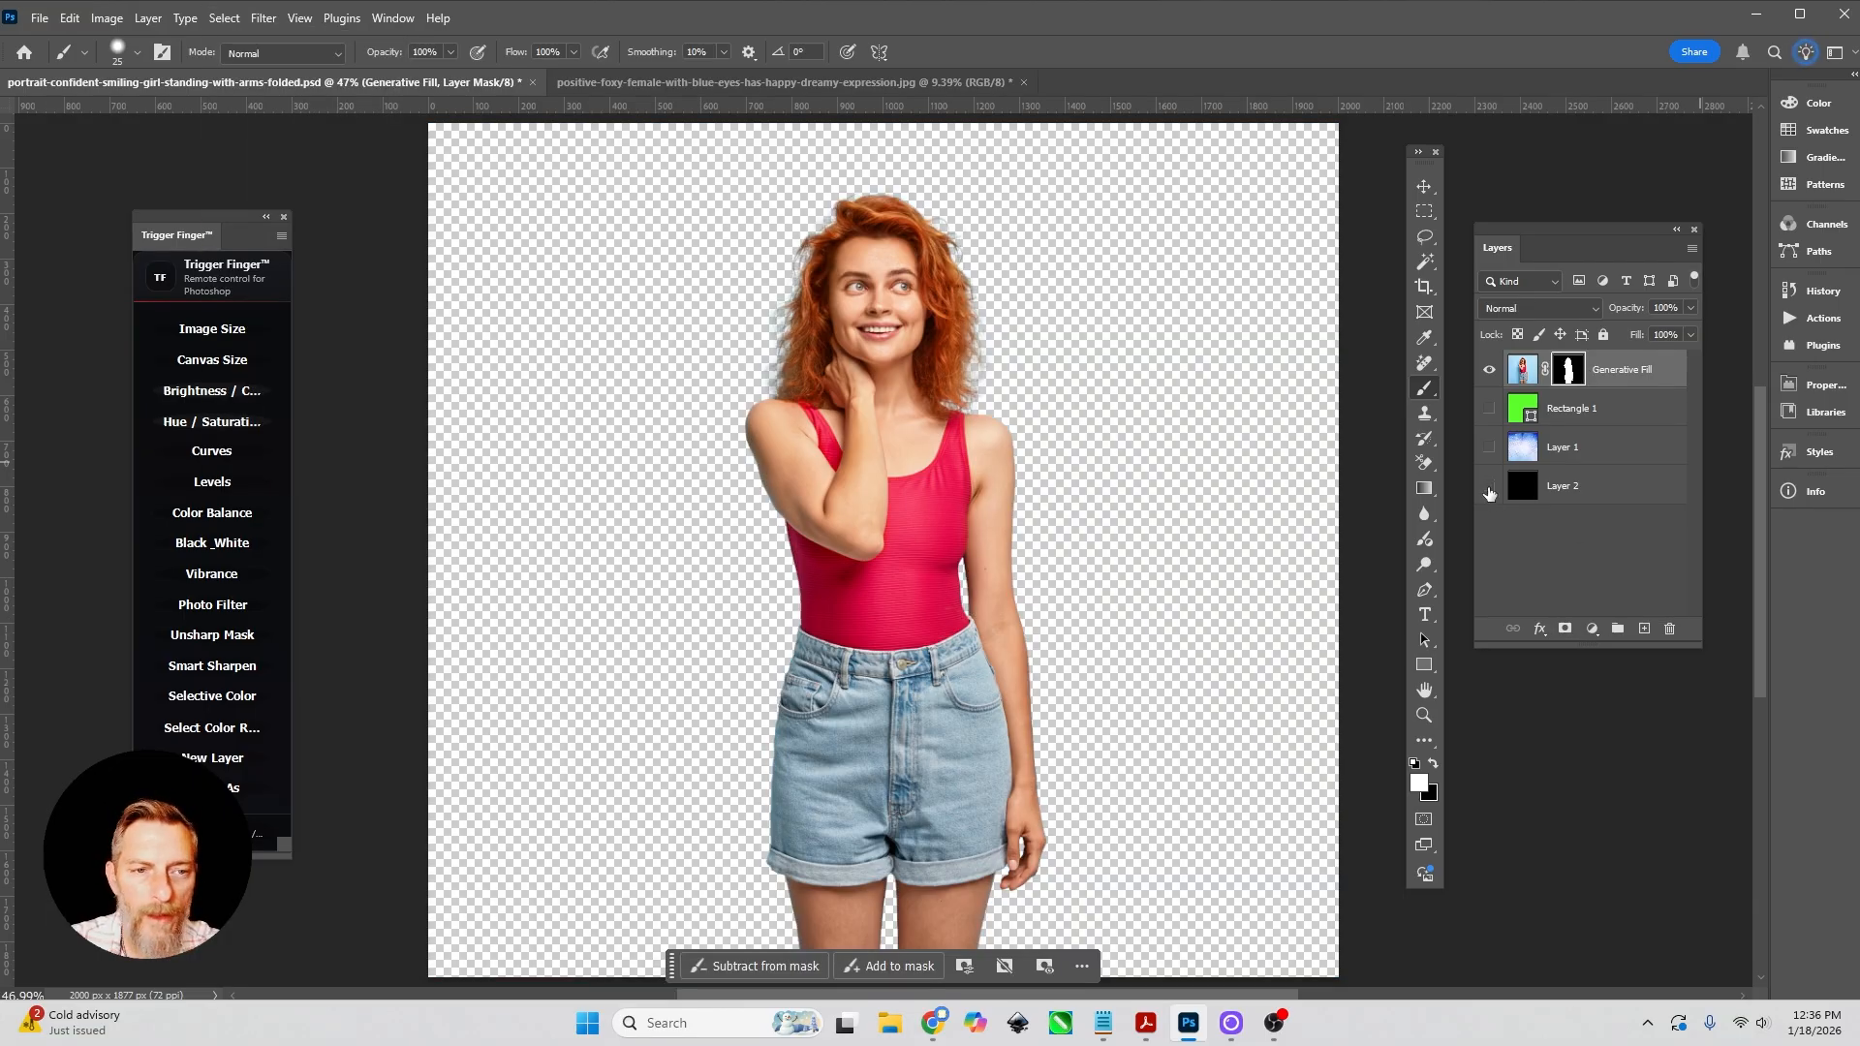
pyautogui.click(1489, 487)
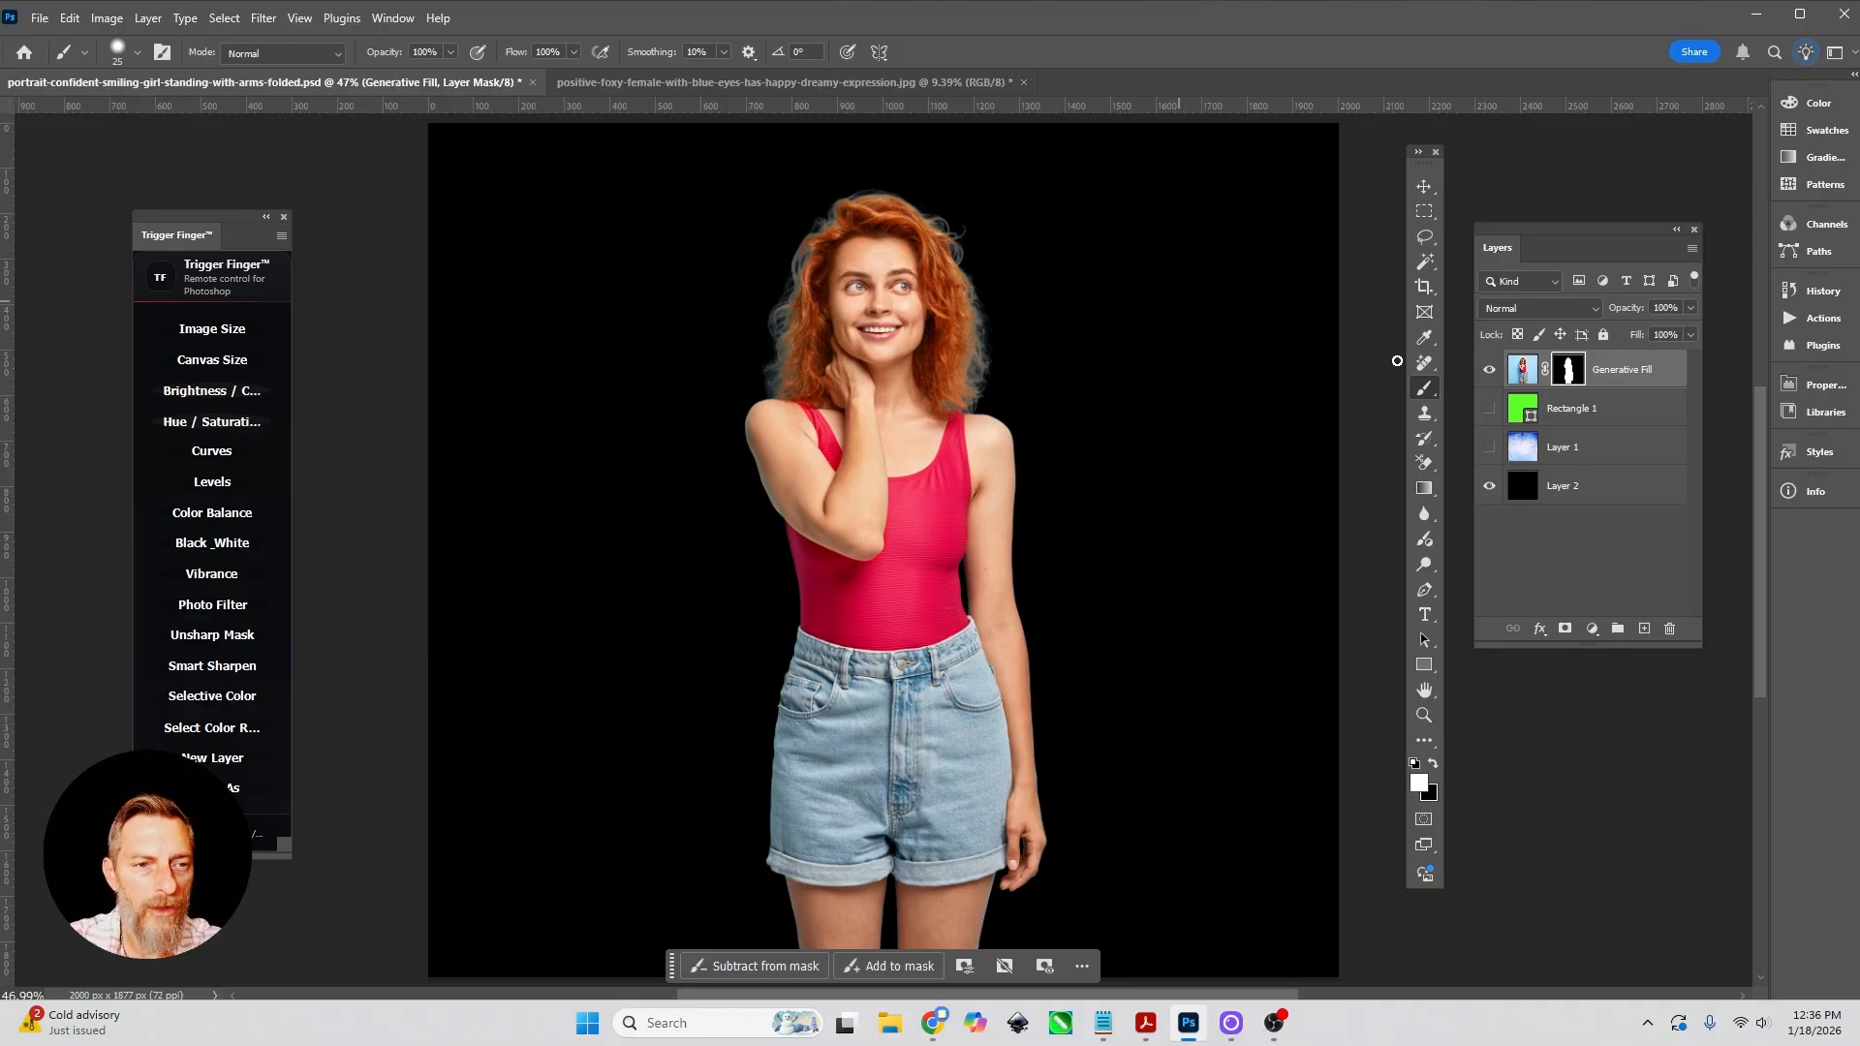
# Open Select and Mask for the Generative Fill layer's mask and preview the cutout on black
pyautogui.rightClick(1568, 371)
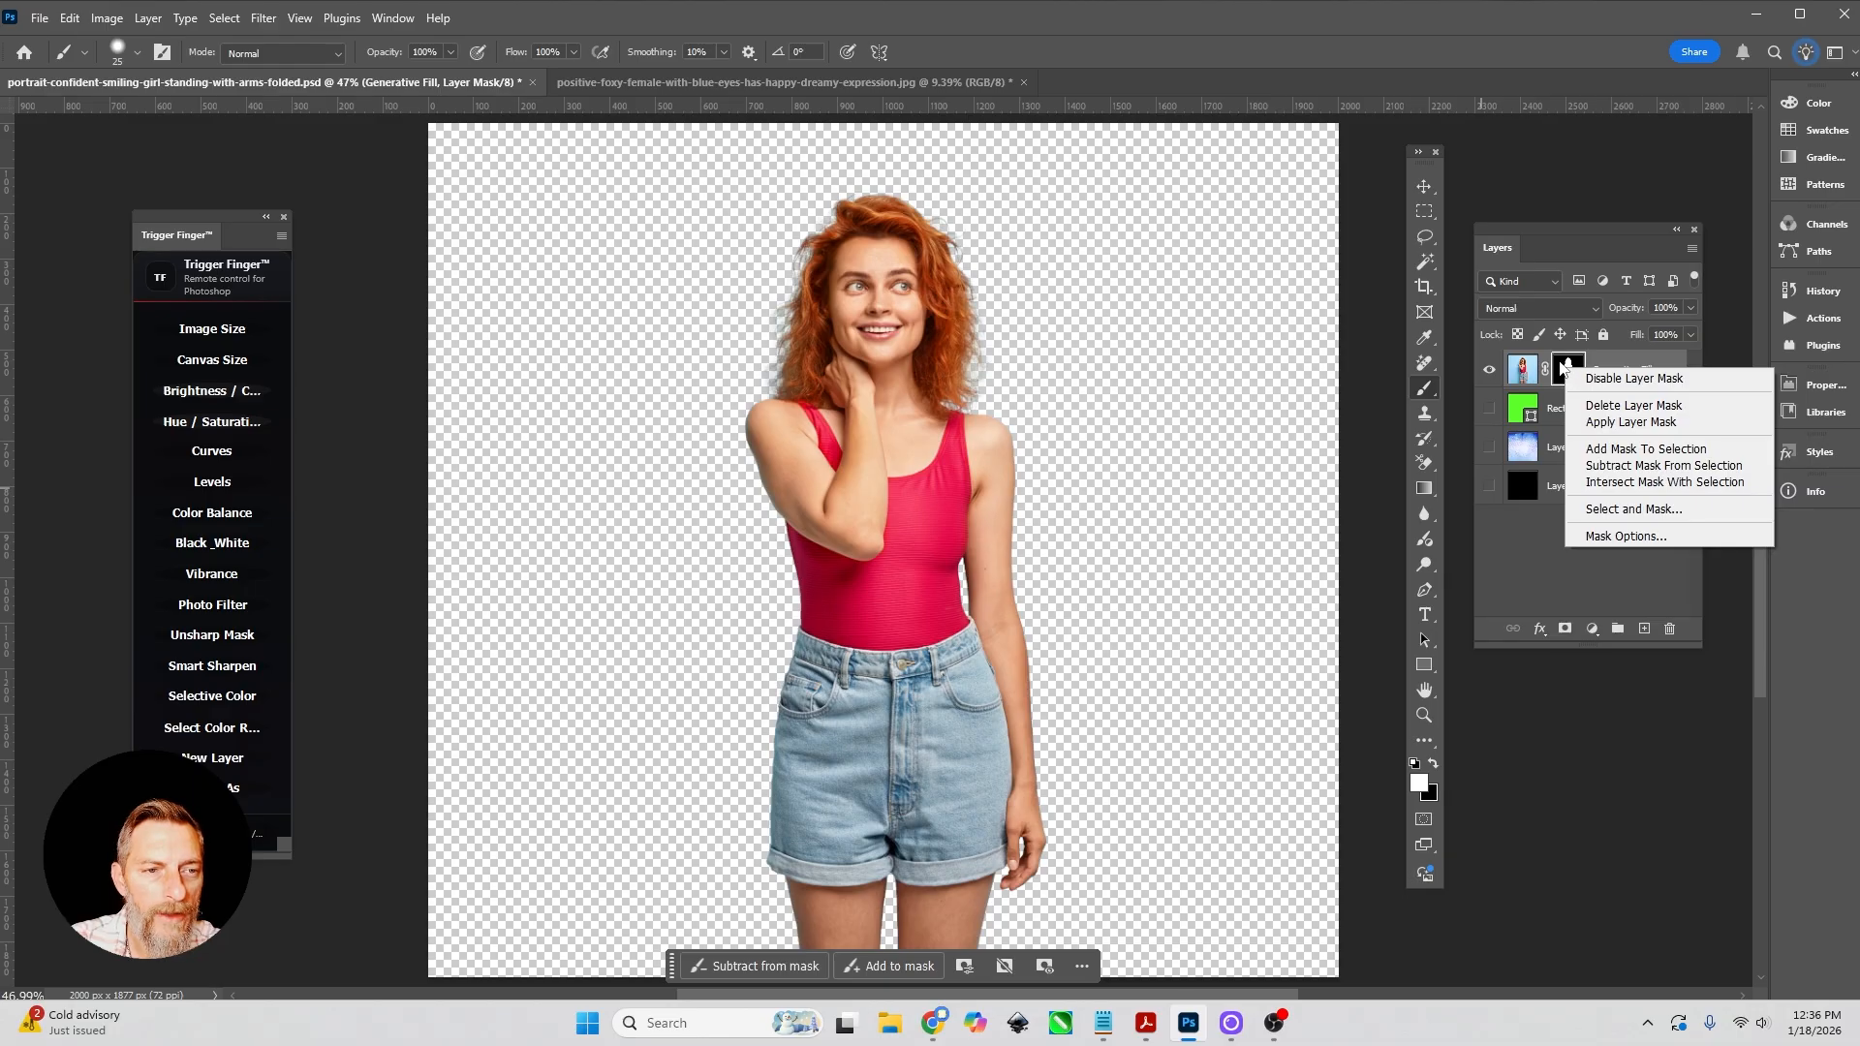
pyautogui.click(1618, 505)
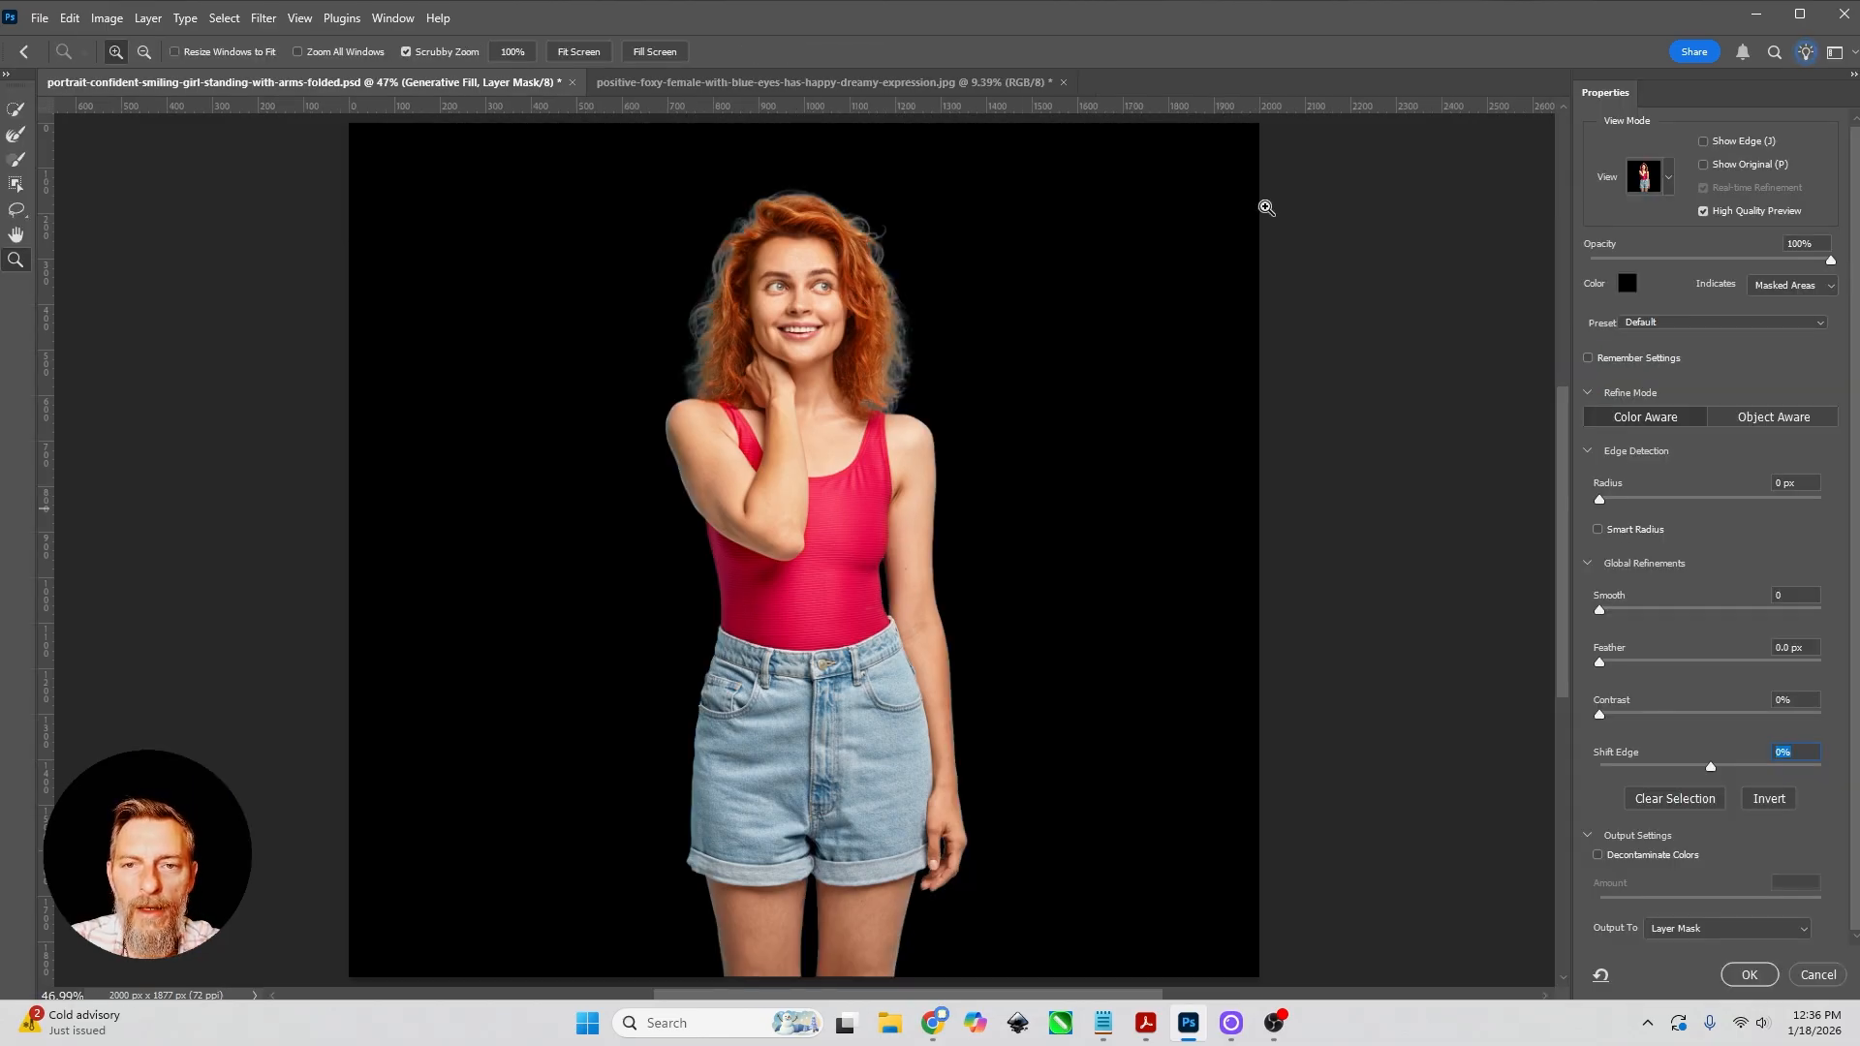
pyautogui.click(1670, 178)
pyautogui.click(1650, 306)
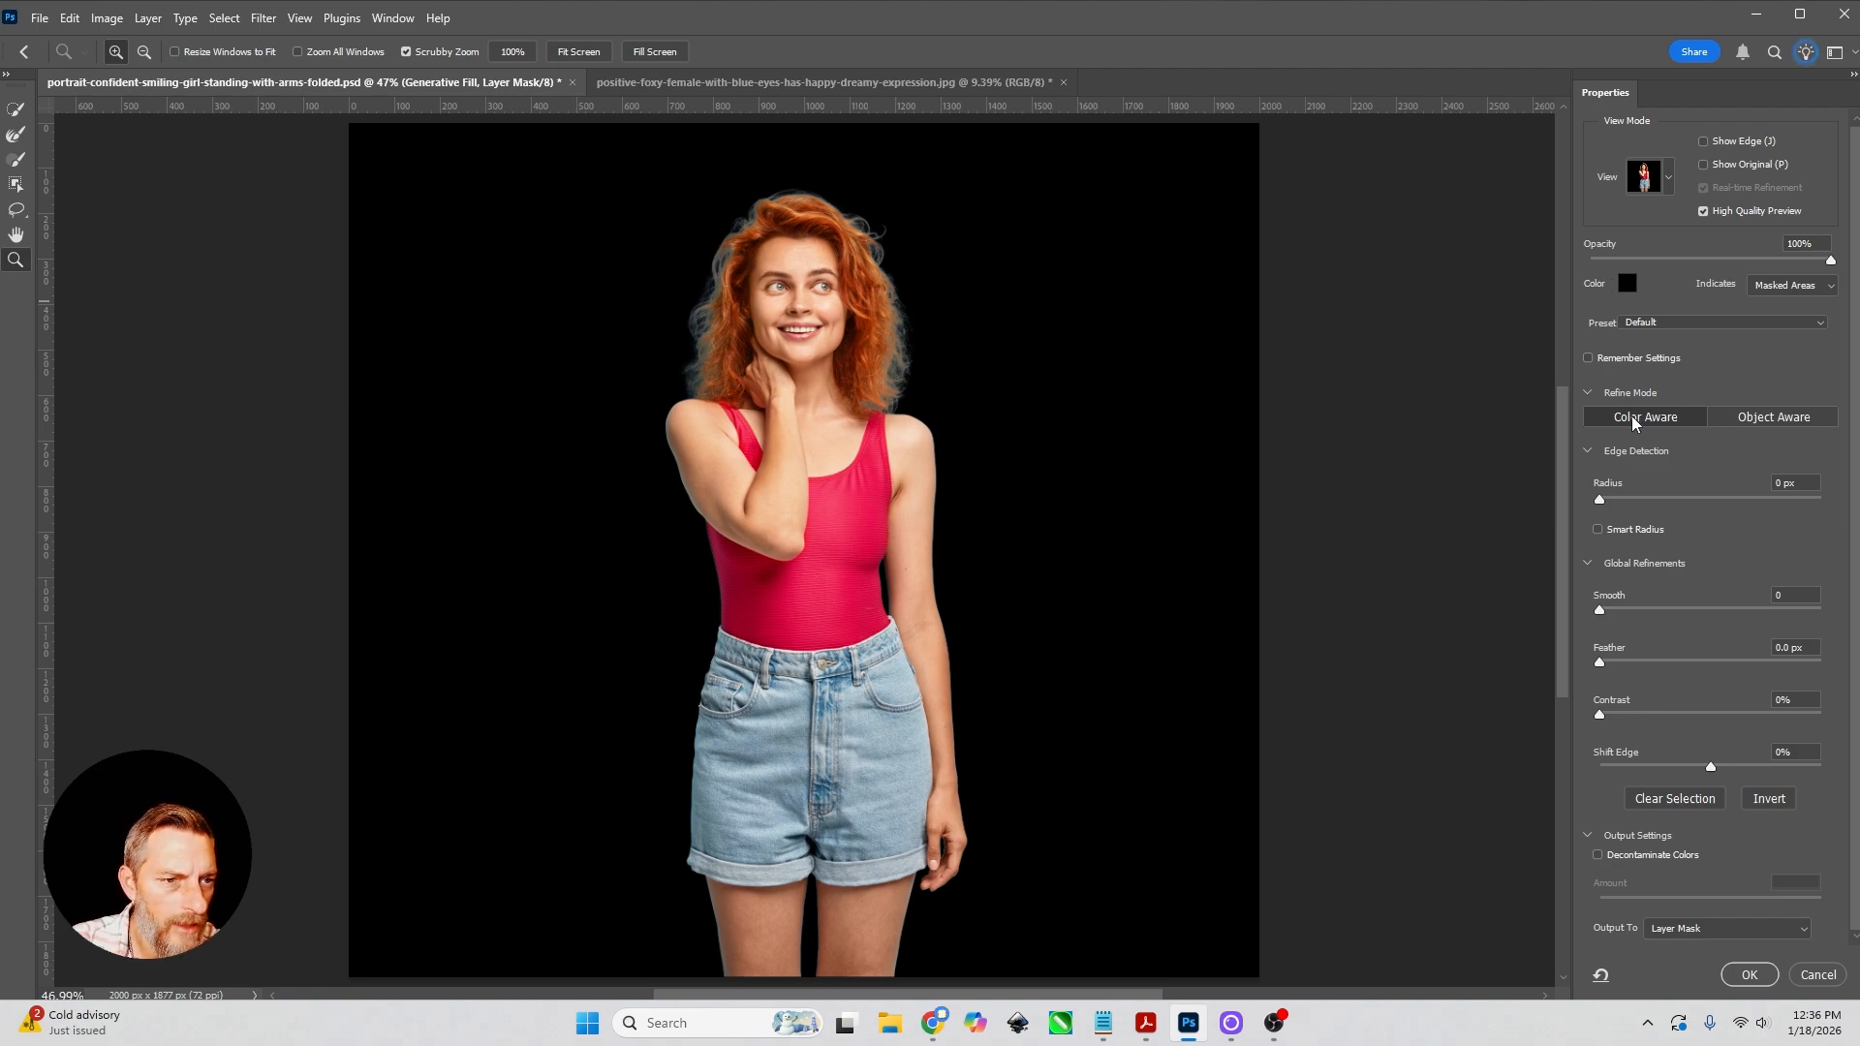
# Decontaminate the edge colors at 34% and output the refined cutout to a new layer with layer mask
pyautogui.click(1598, 856)
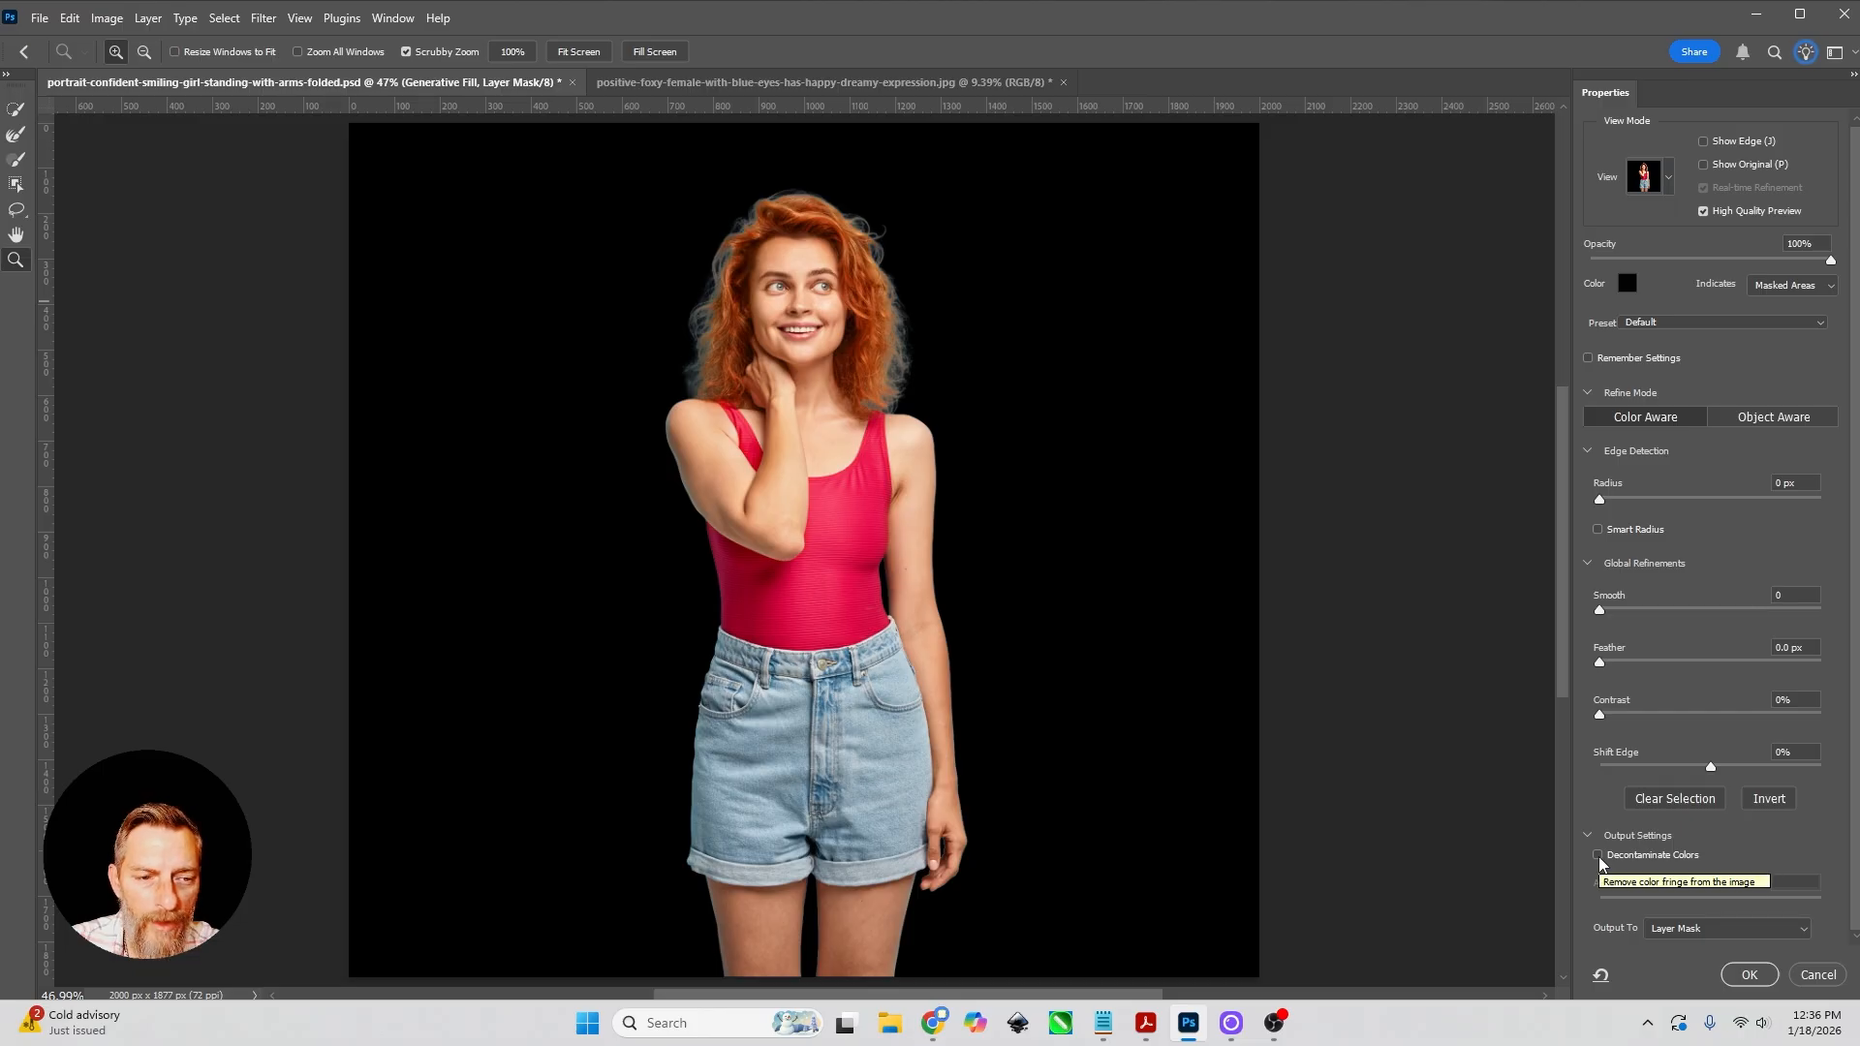
pyautogui.click(788, 288)
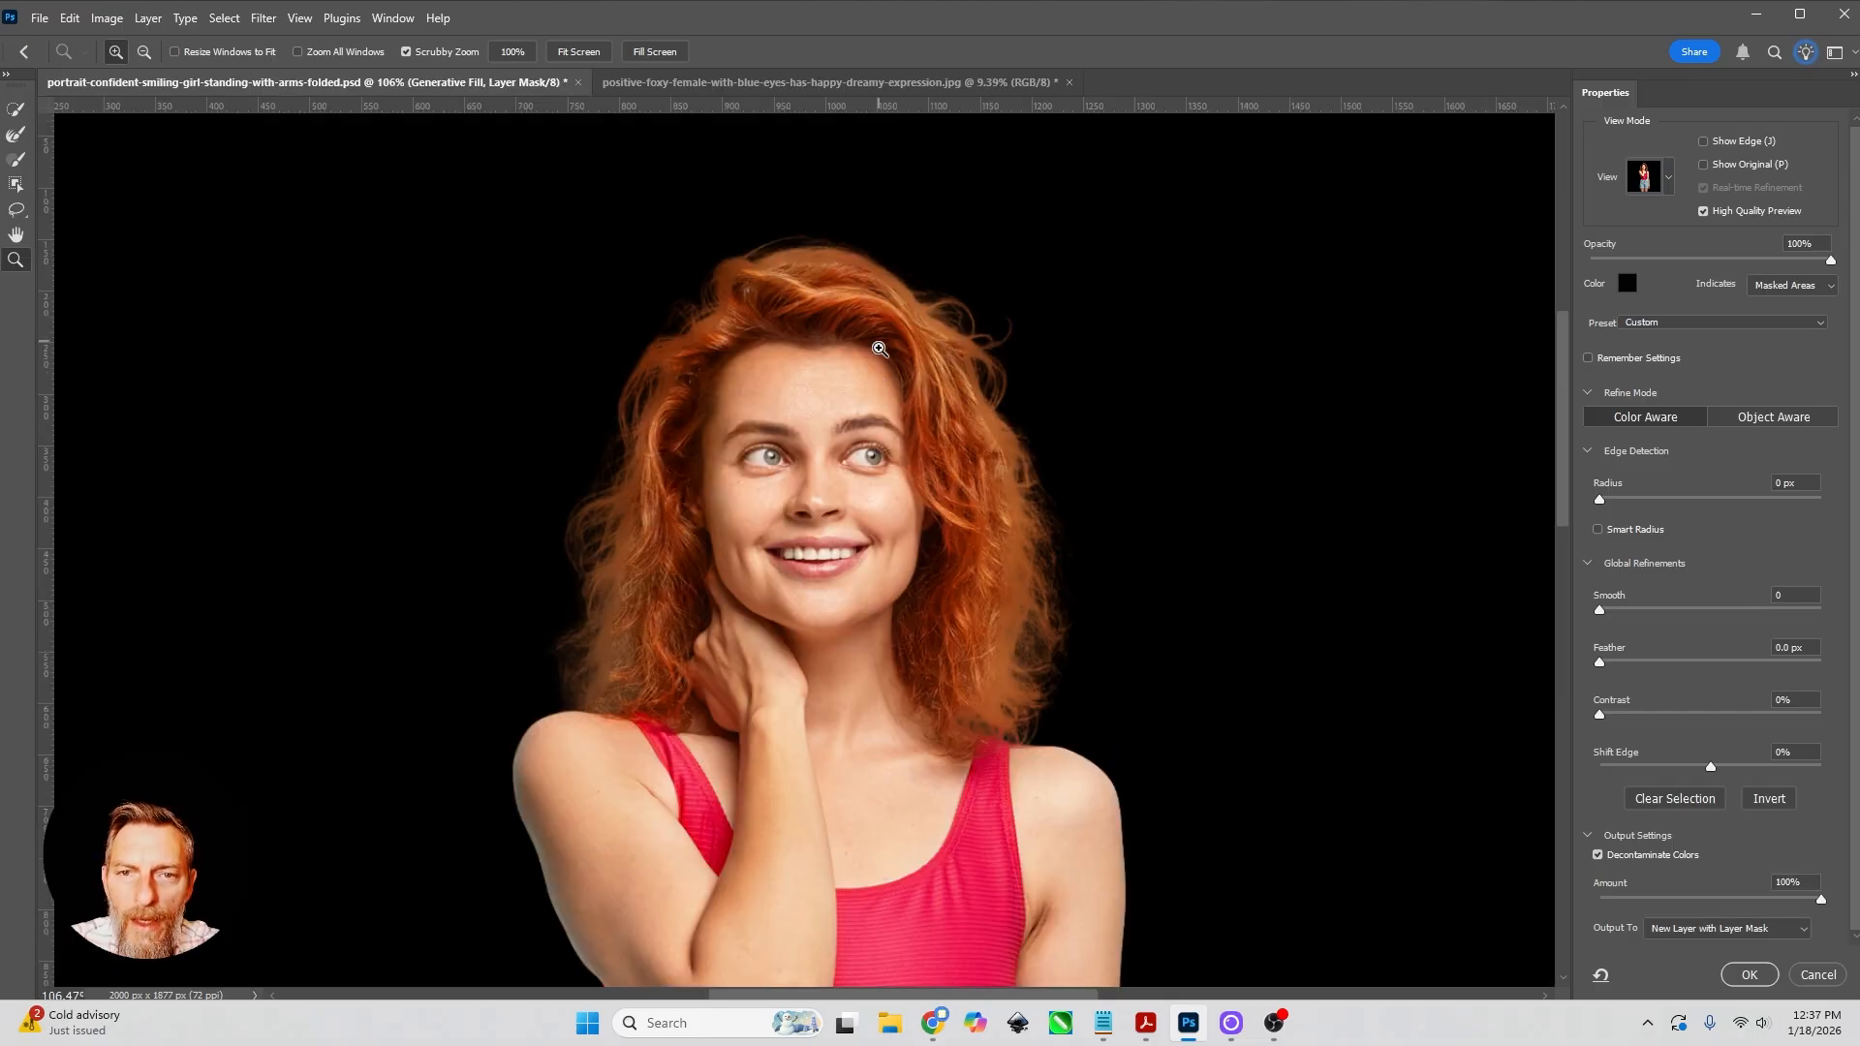
pyautogui.click(797, 478)
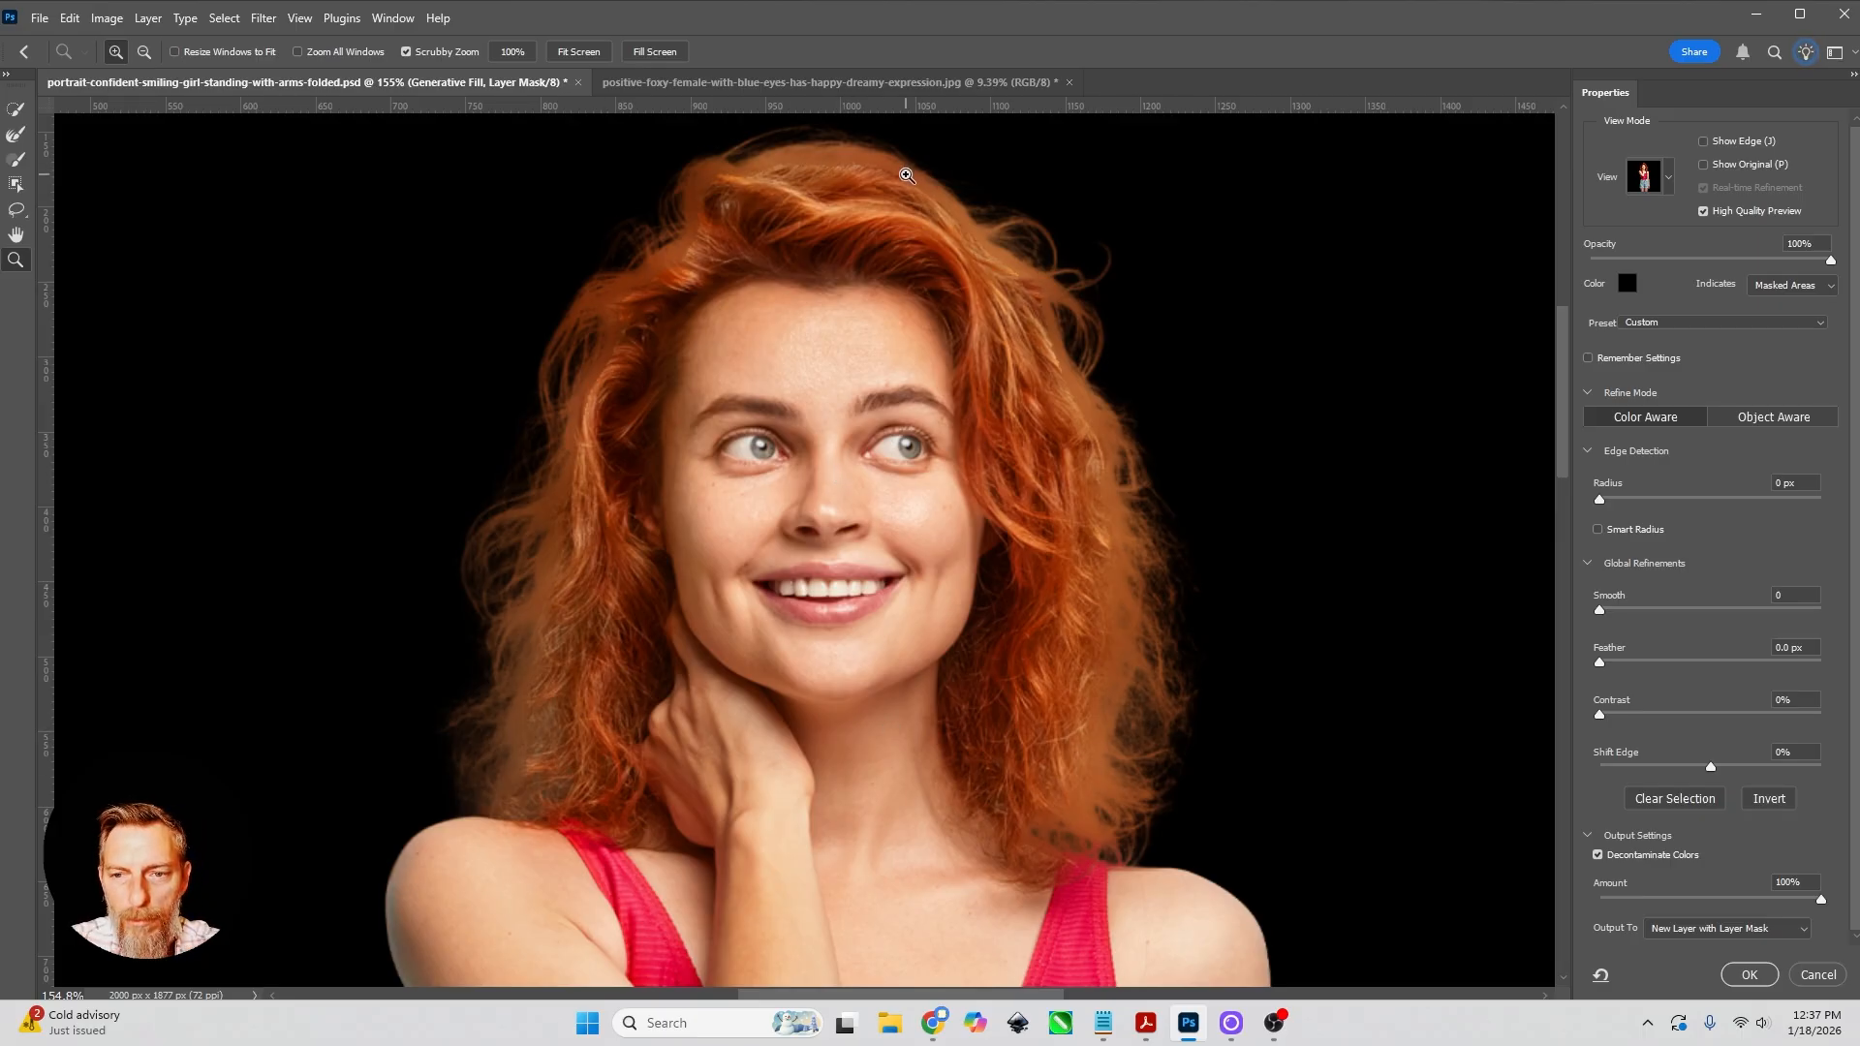
pyautogui.moveTo(1821, 900); pyautogui.dragTo(1686, 905)
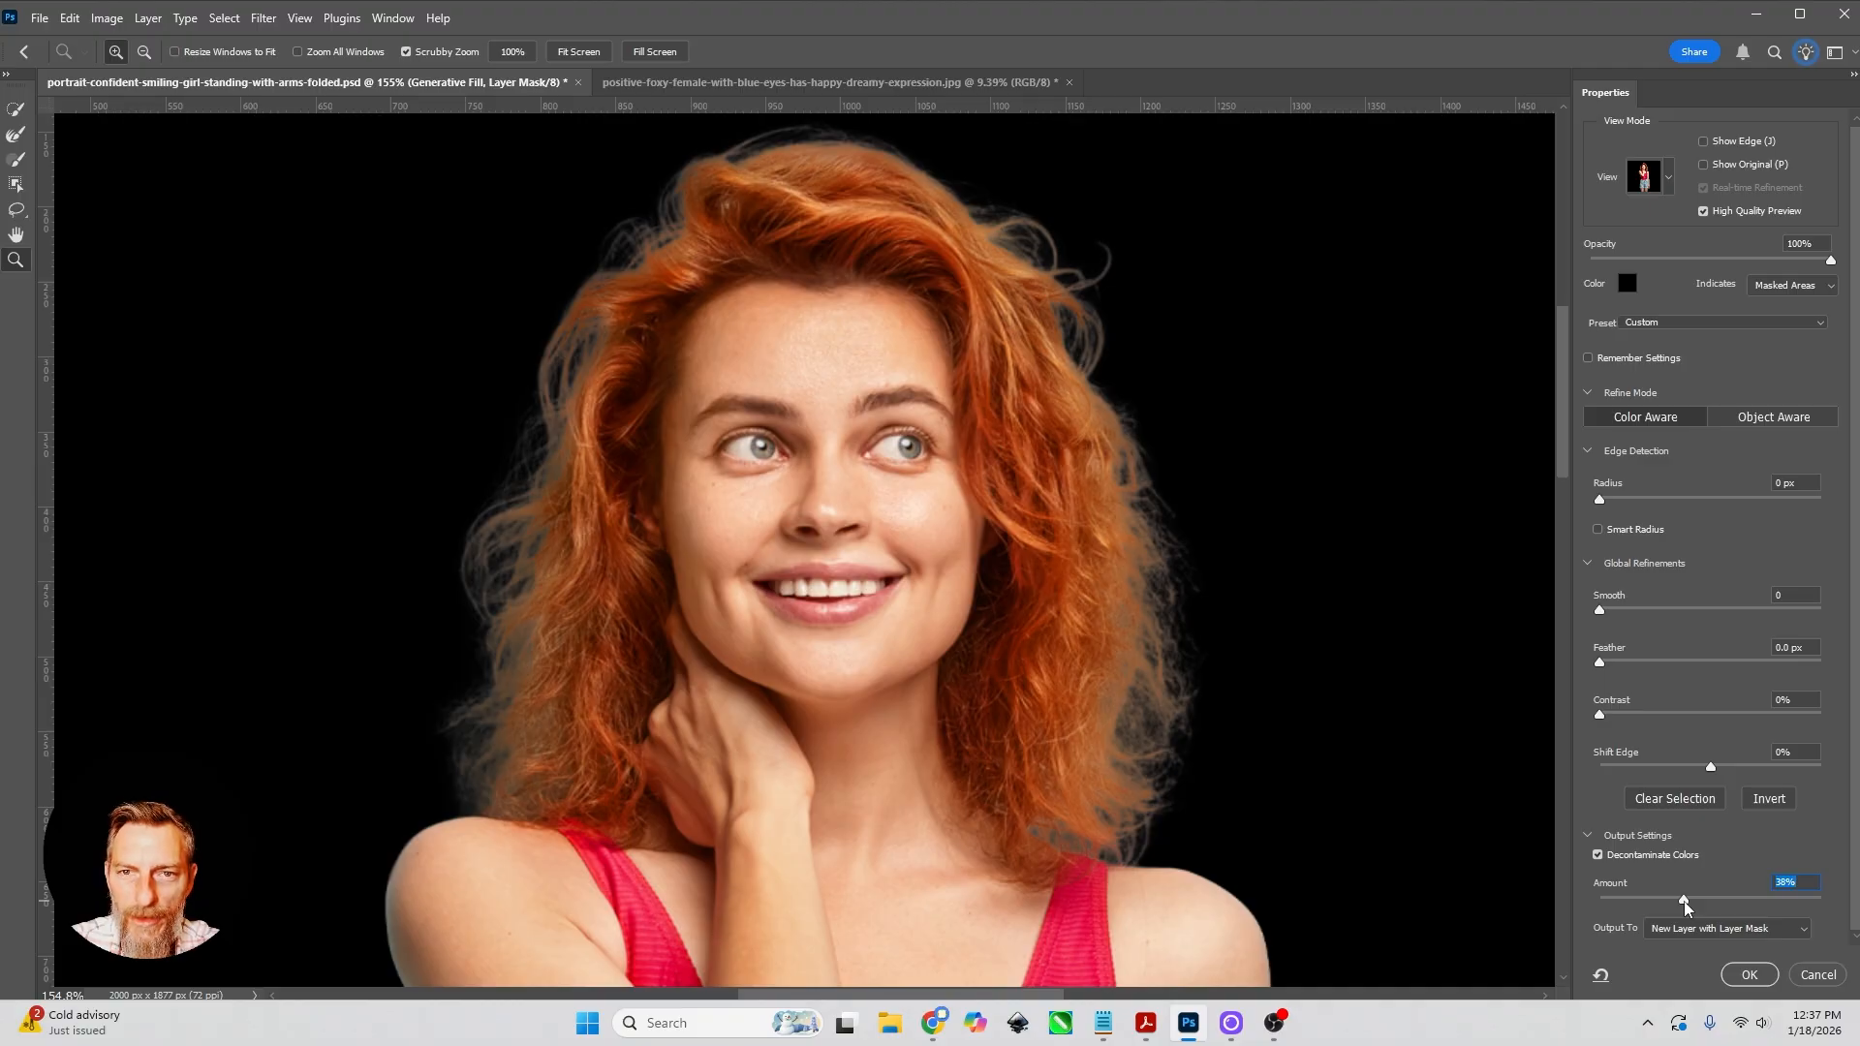
pyautogui.moveTo(1685, 906); pyautogui.dragTo(1676, 906)
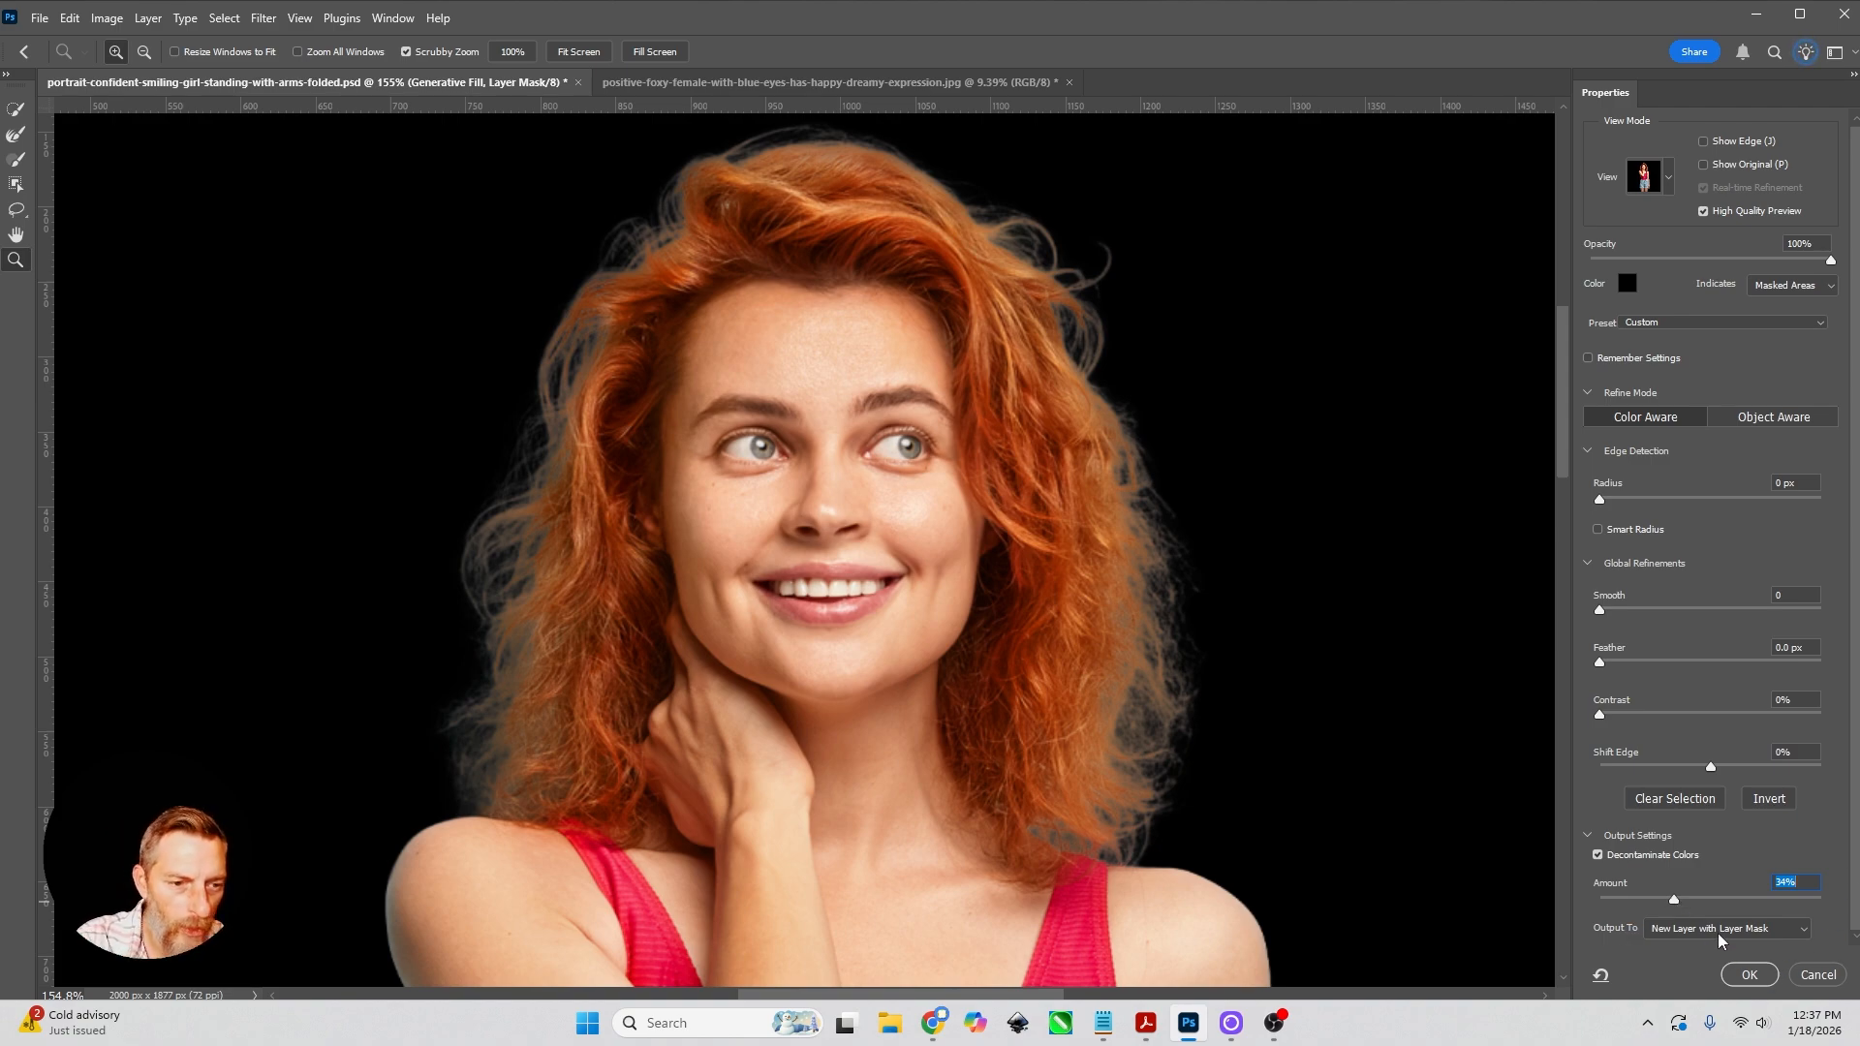
pyautogui.click(1747, 975)
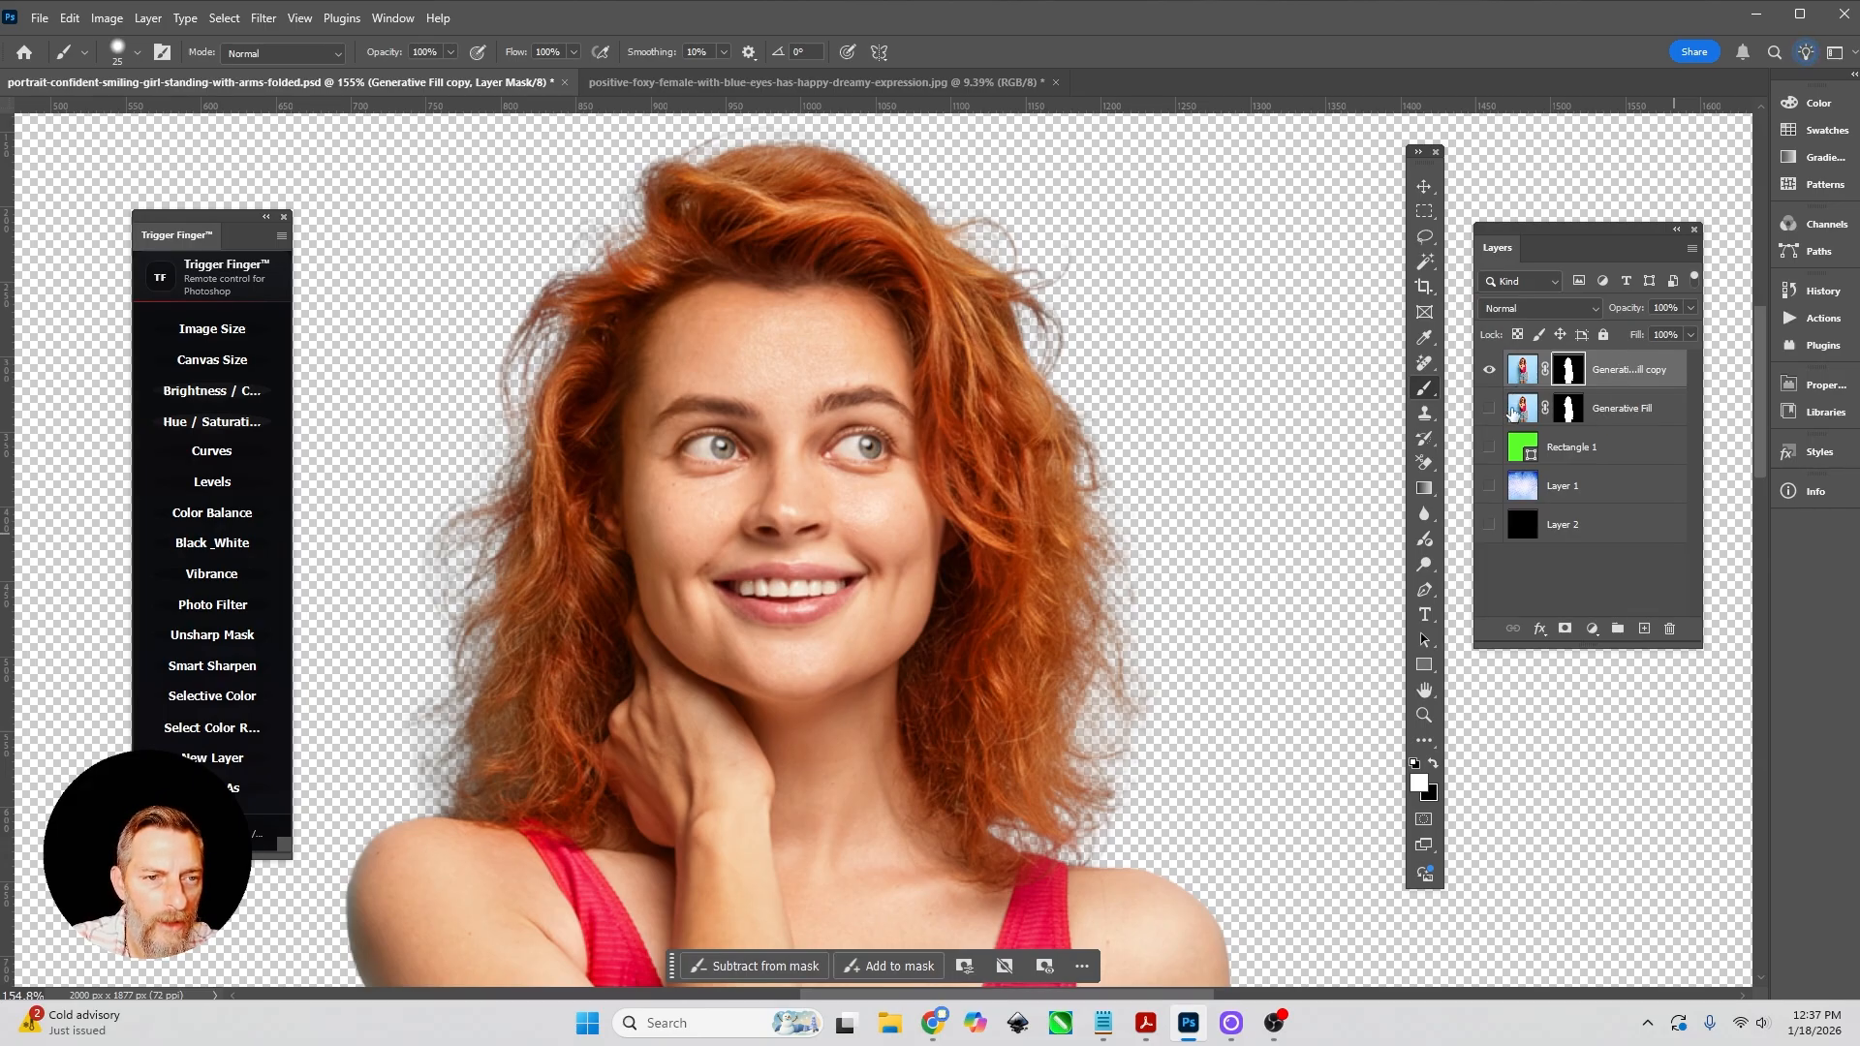
# Show the black Layer 2 behind the refined cutout and inspect the hair edges
pyautogui.click(1490, 526)
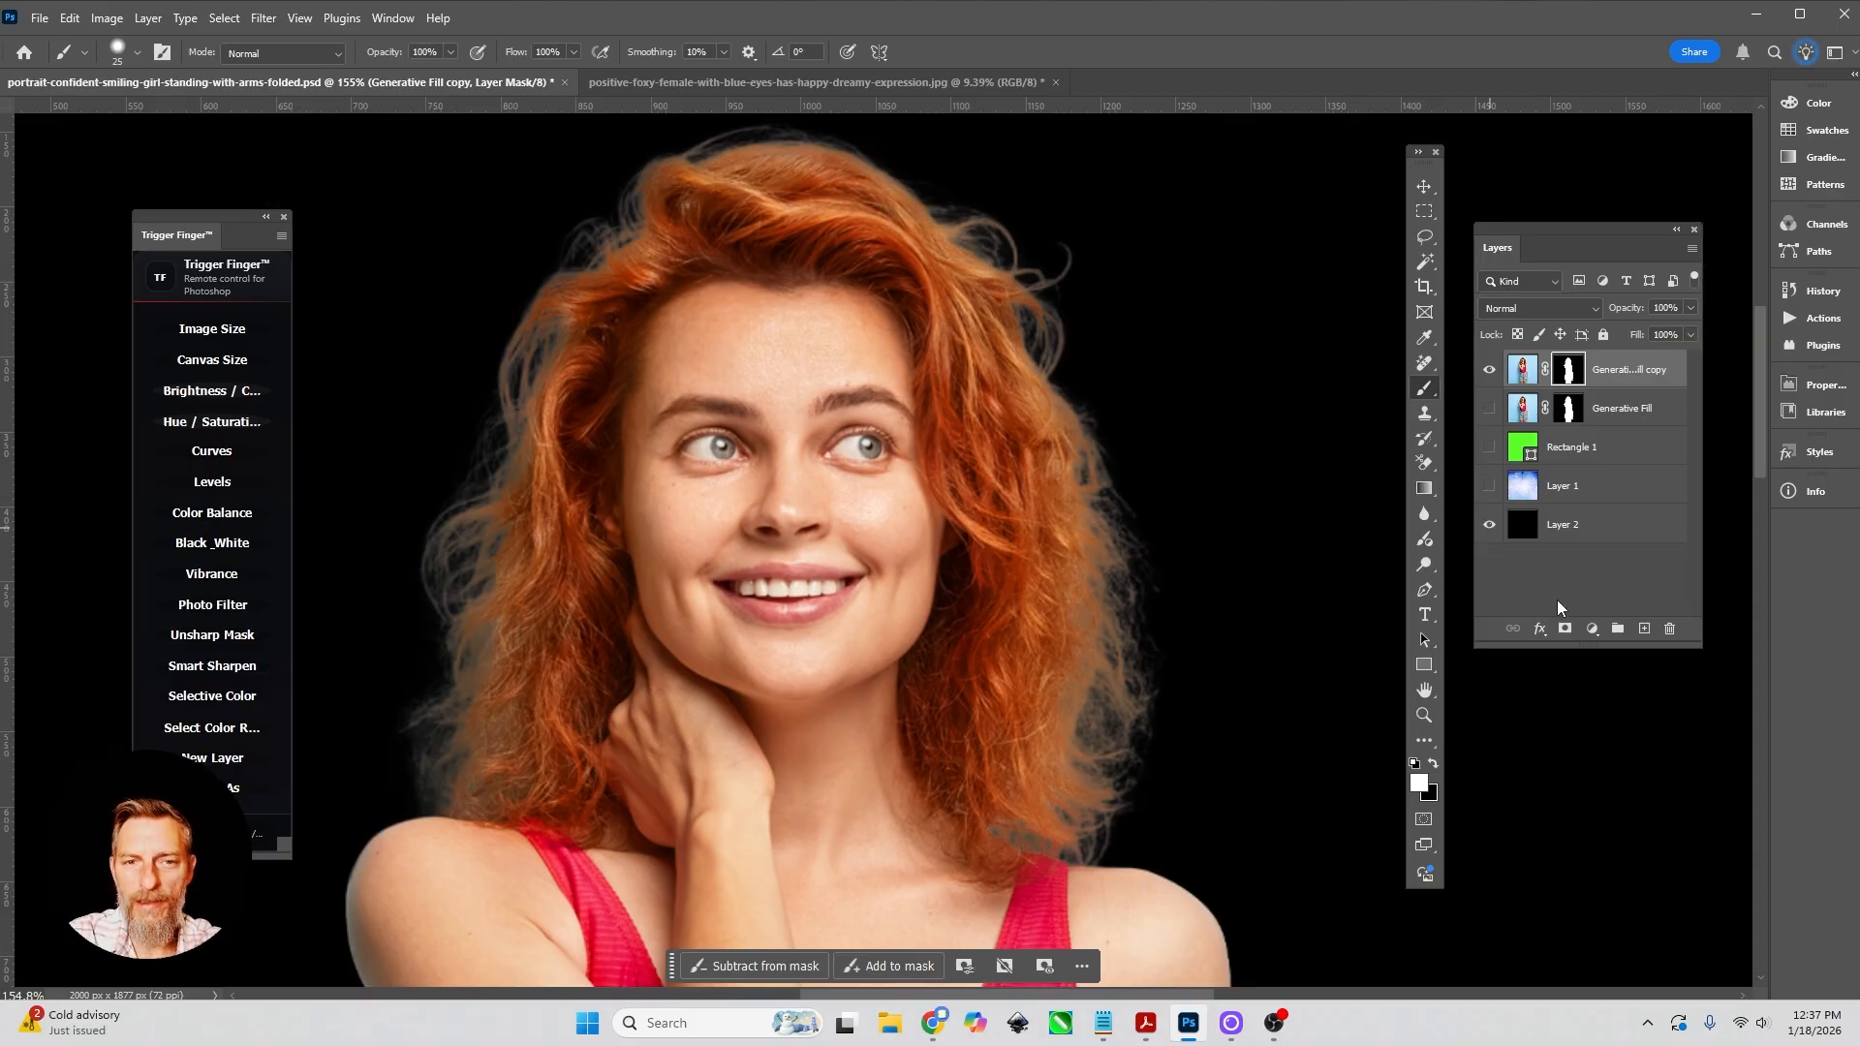
pyautogui.scroll(-3, 1163, 518)
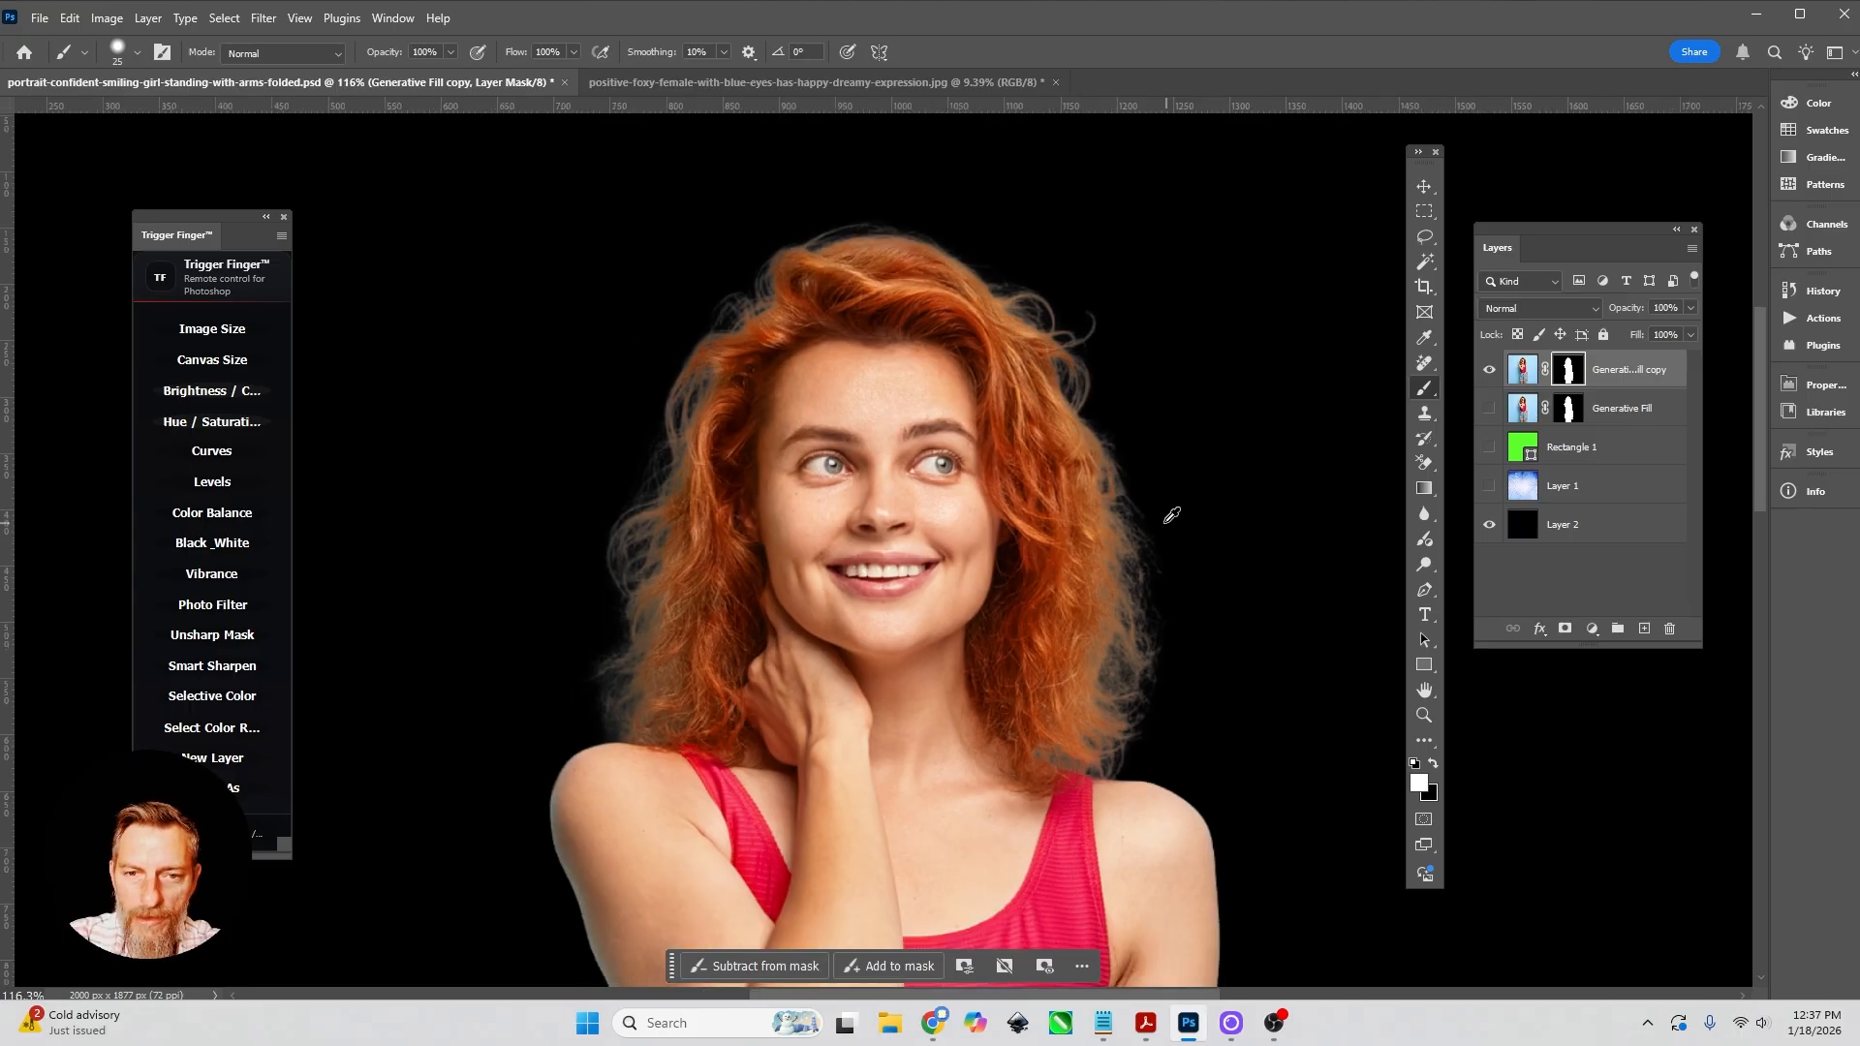
pyautogui.scroll(1, 959, 502)
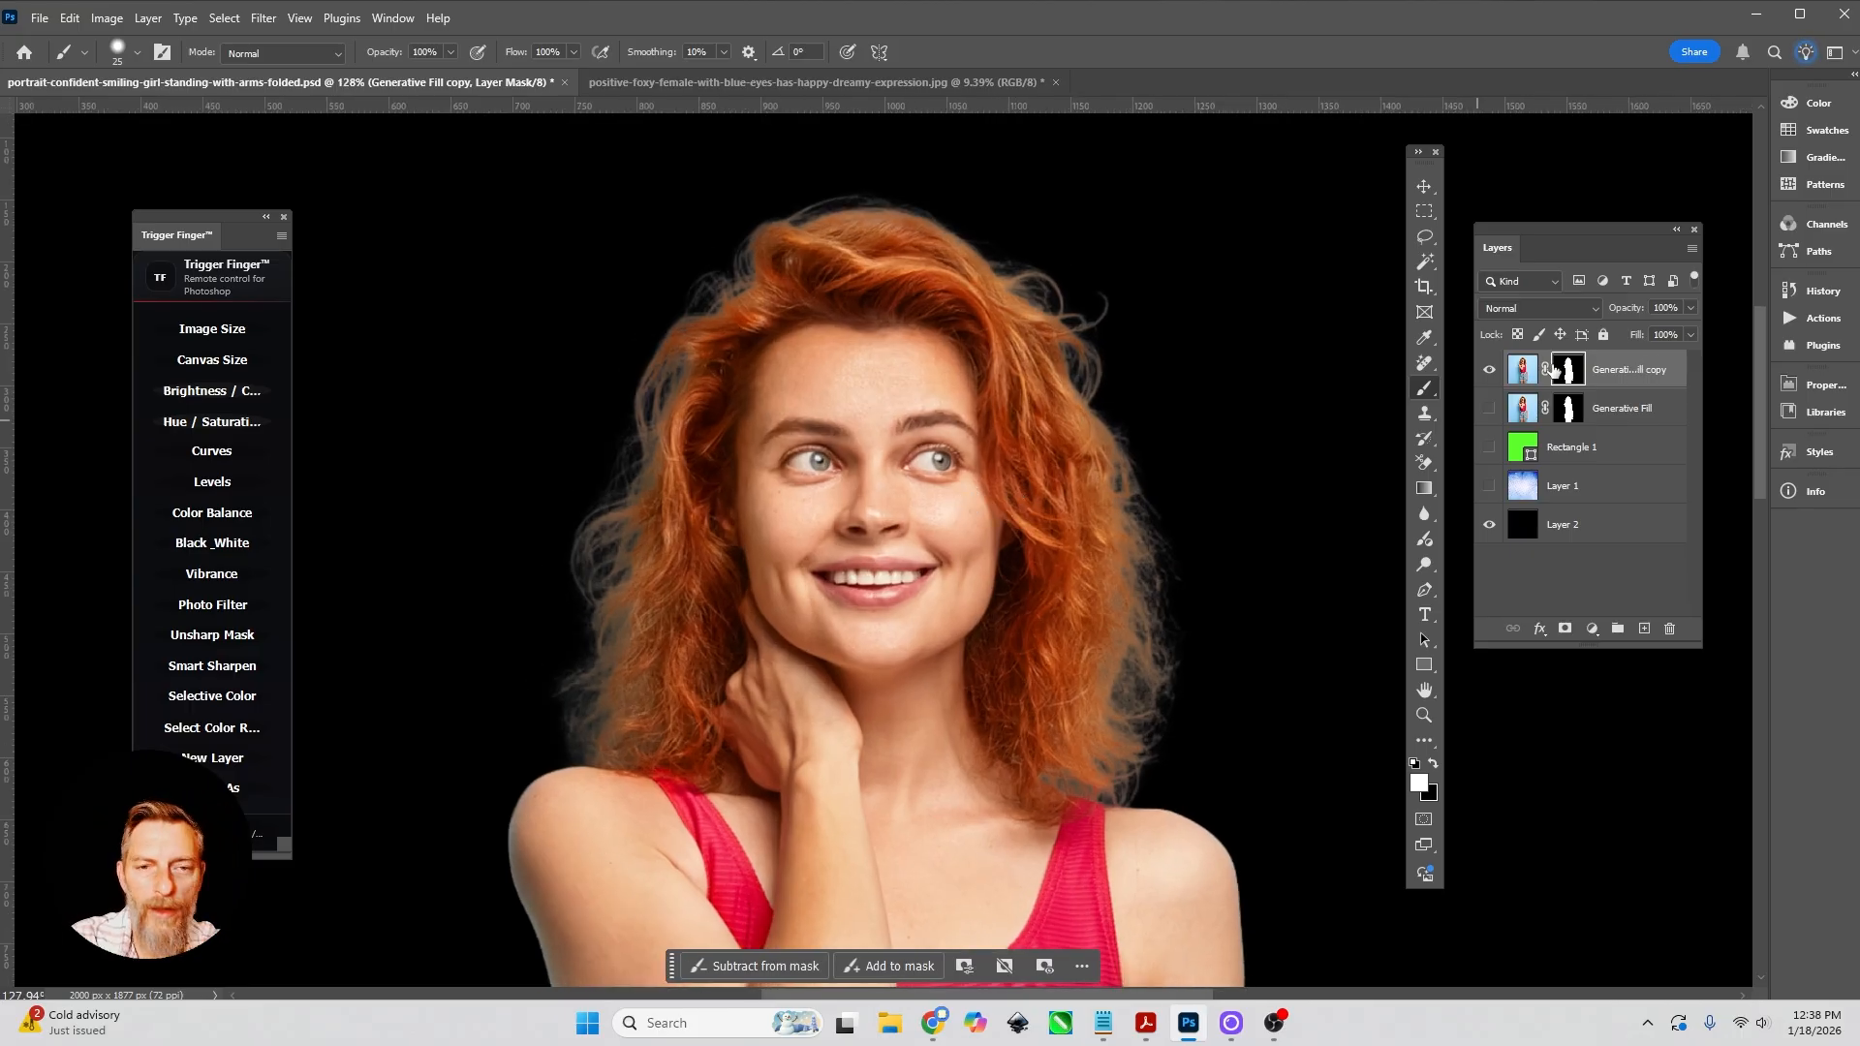
# Add a new layer clipped to the Generative Fill copy layer and set its blend mode to Color
pyautogui.click(1644, 629)
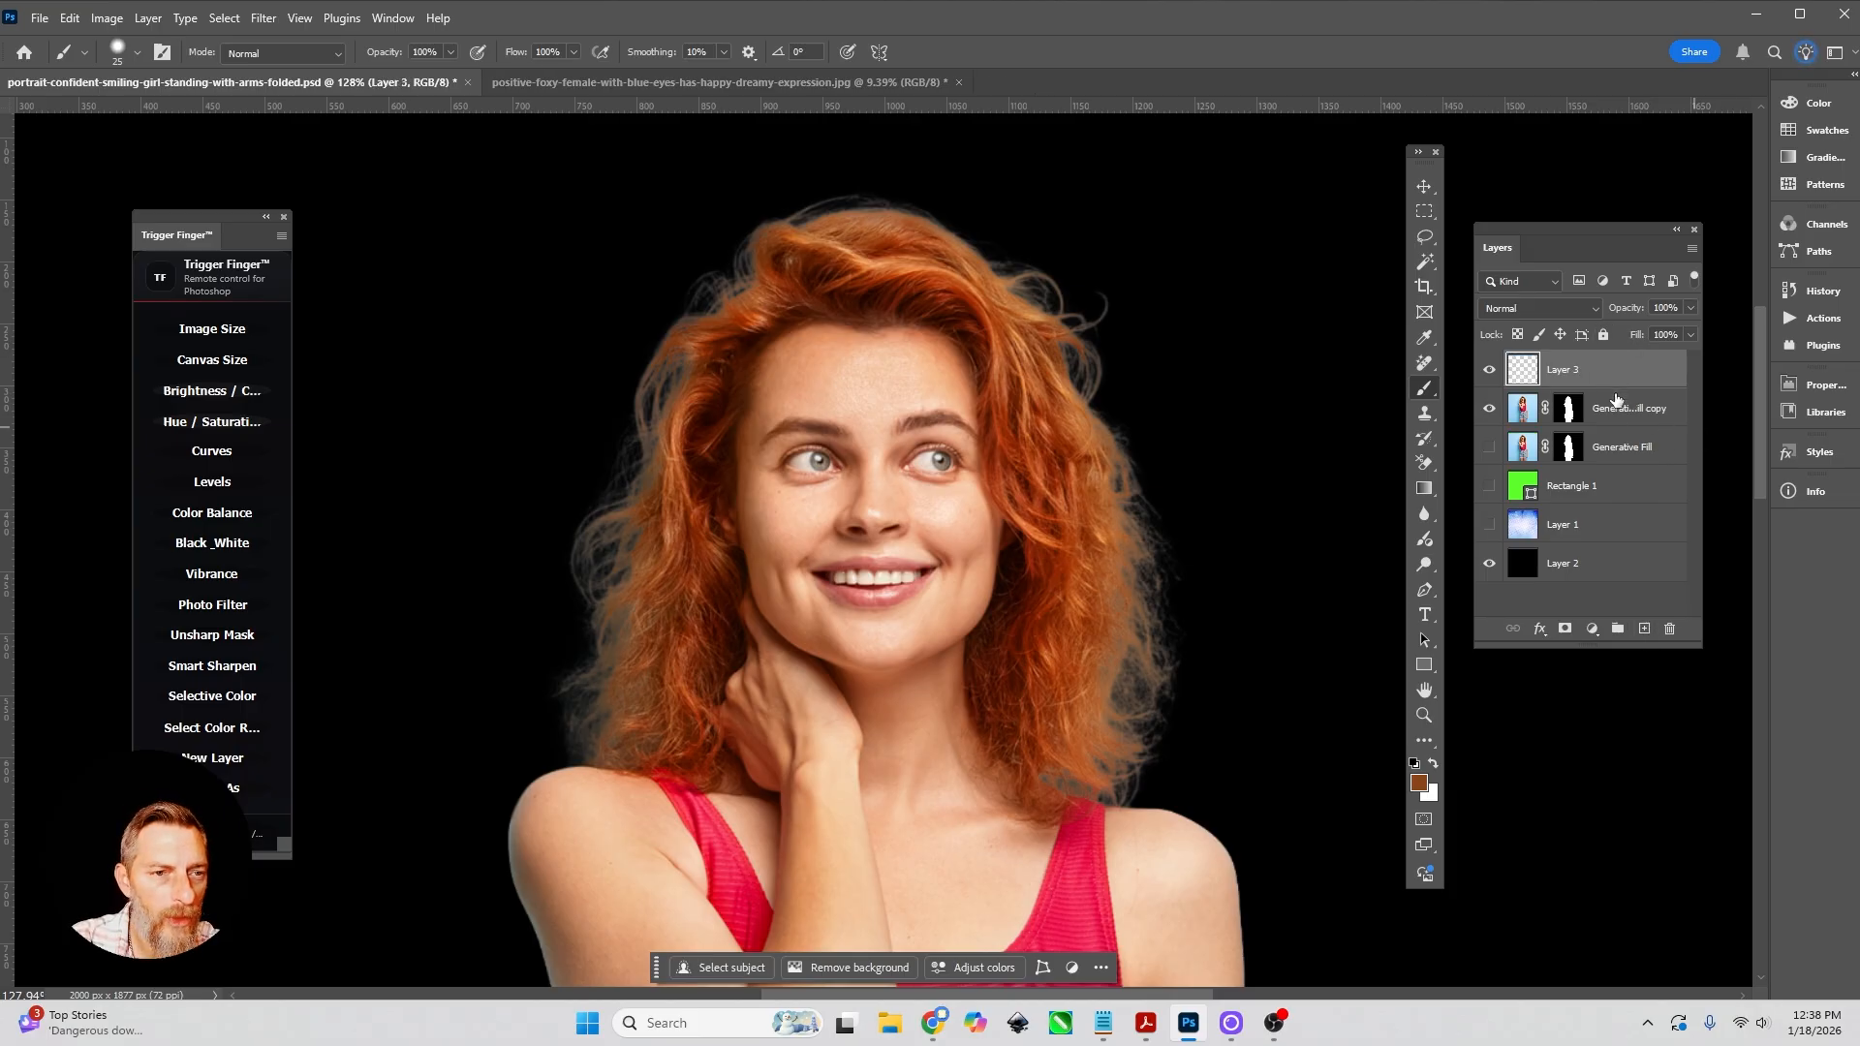
pyautogui.moveTo(1615, 394); pyautogui.dragTo(1613, 385)
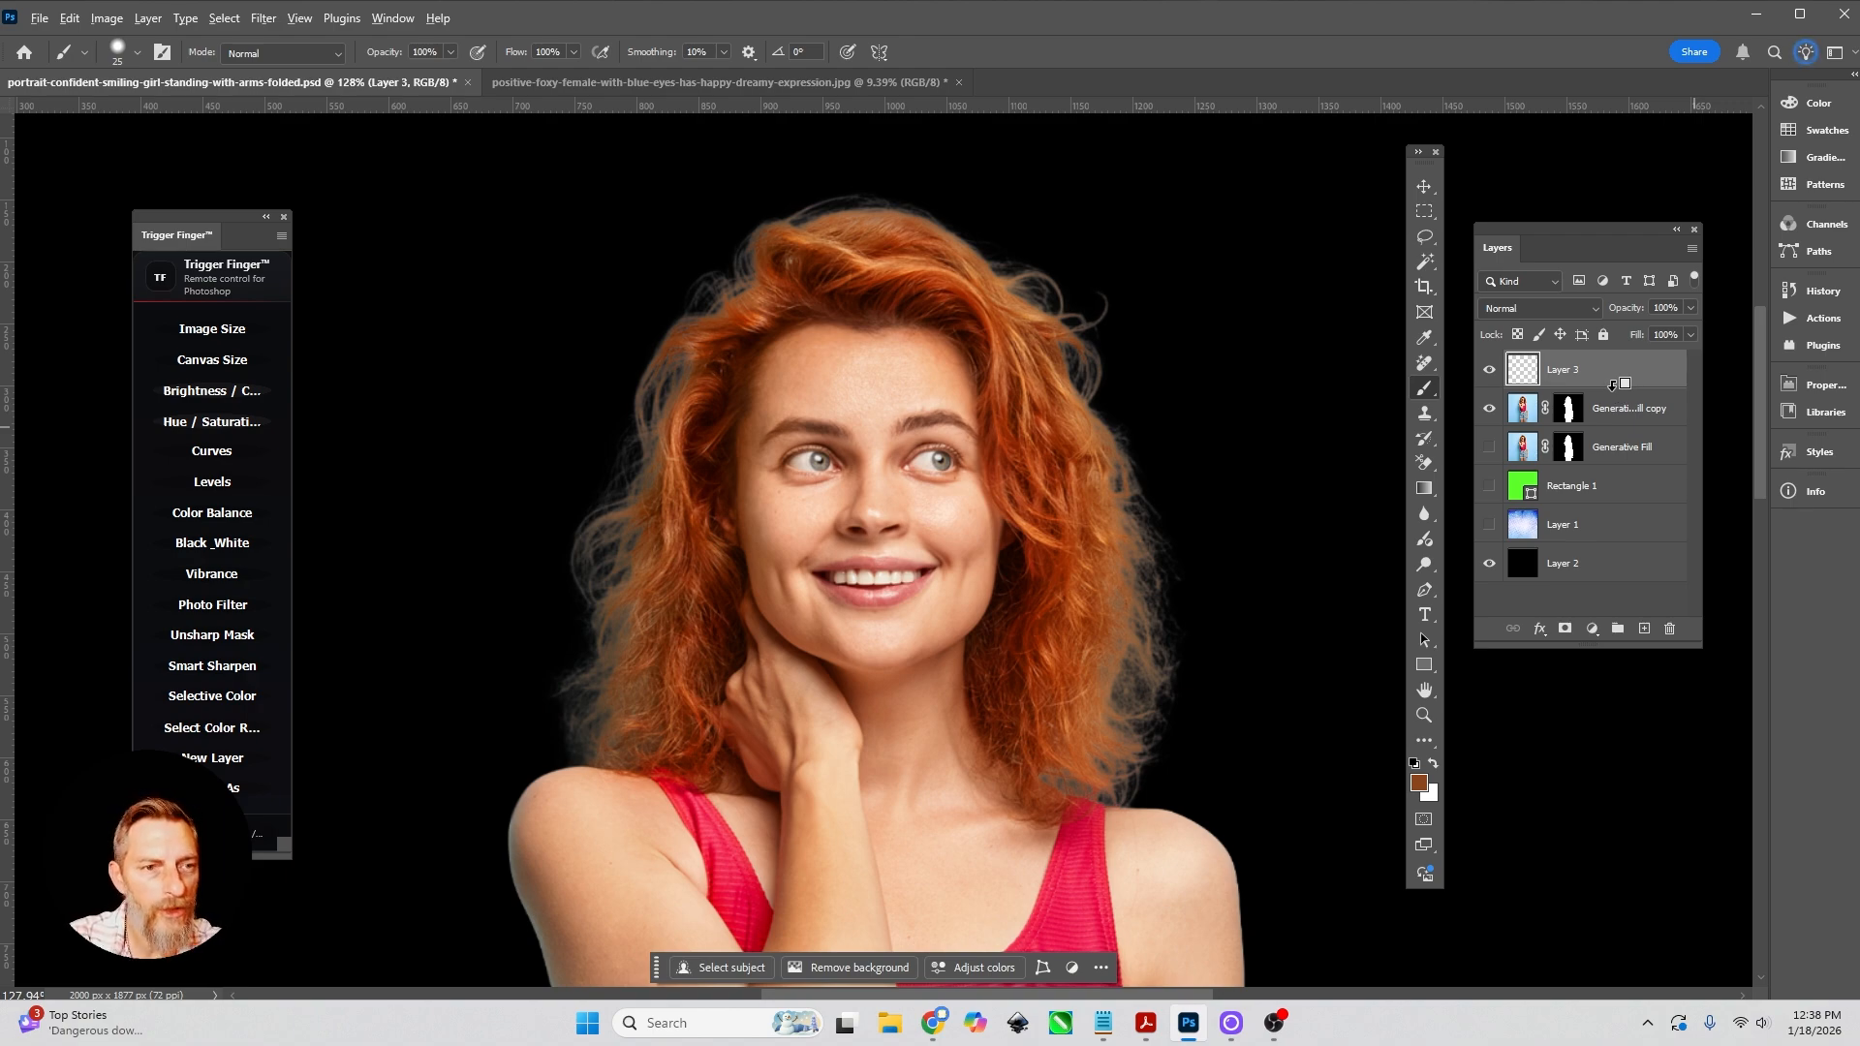
pyautogui.keyDown('alt'); pyautogui.click(1613, 385); pyautogui.keyUp('alt')
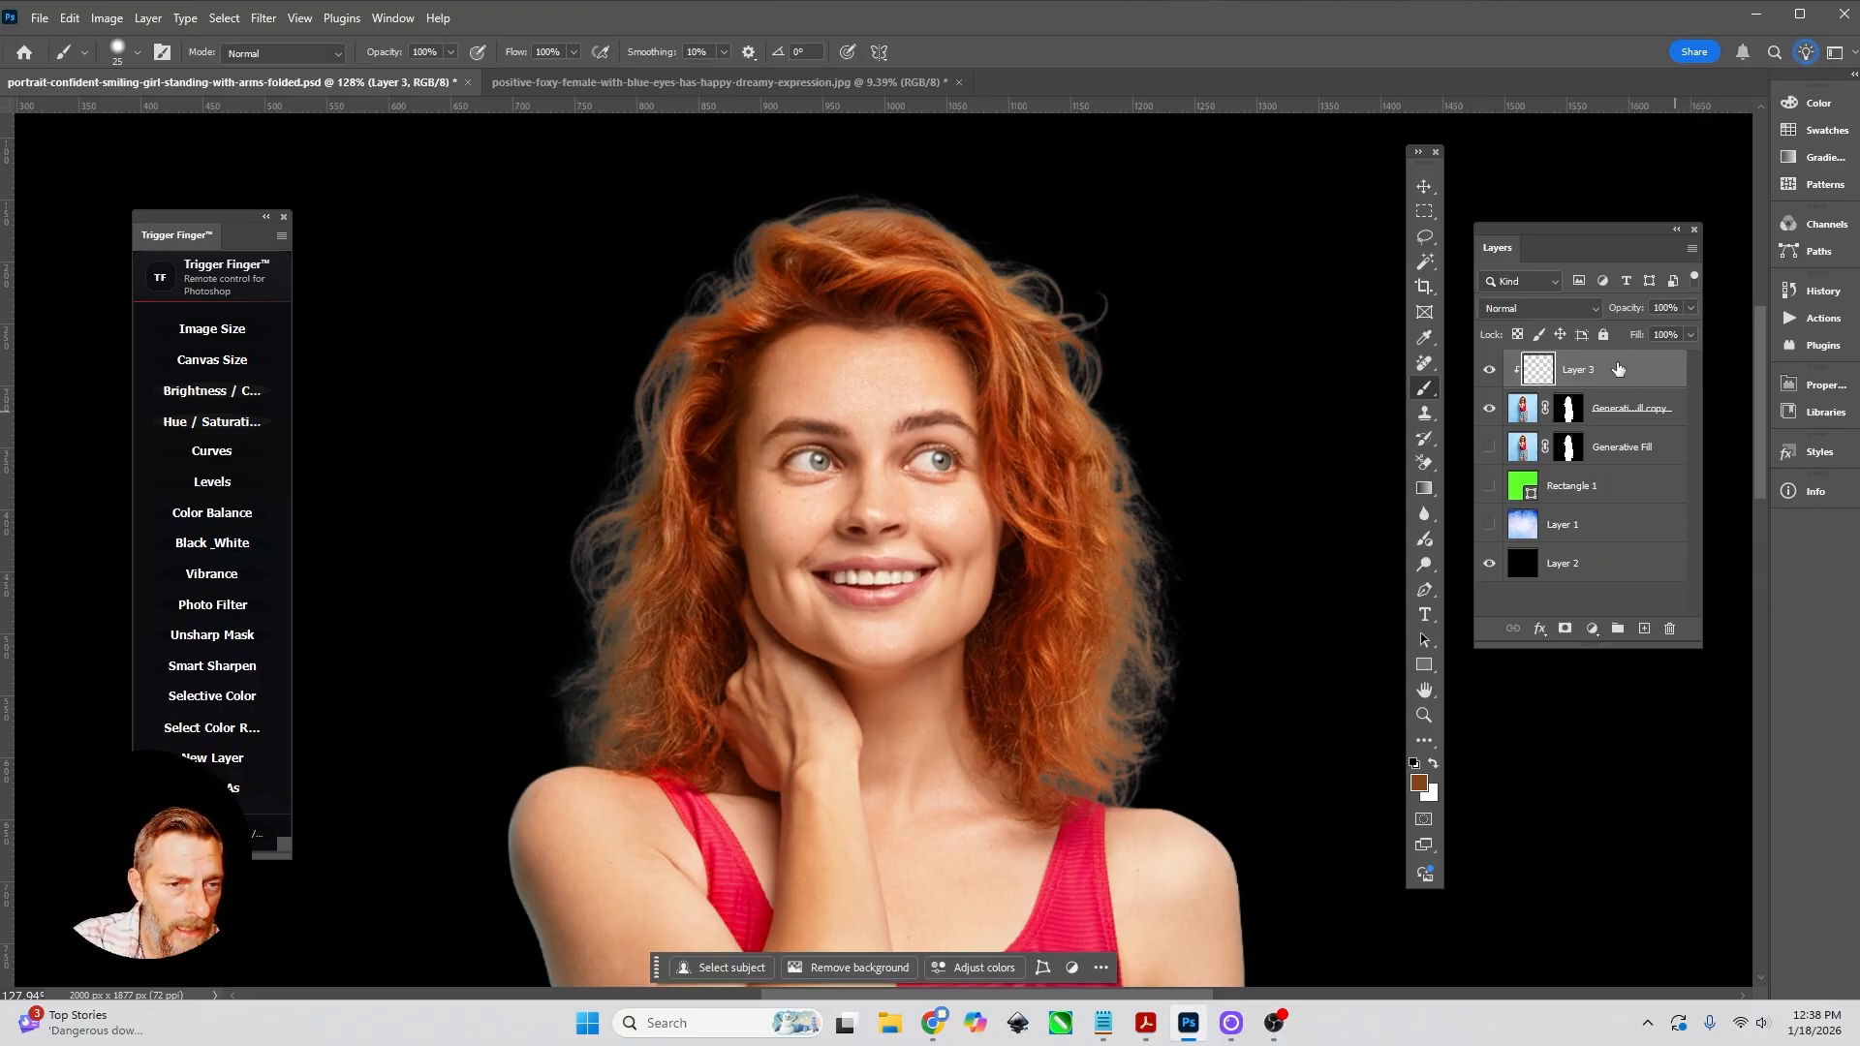
pyautogui.click(1585, 310)
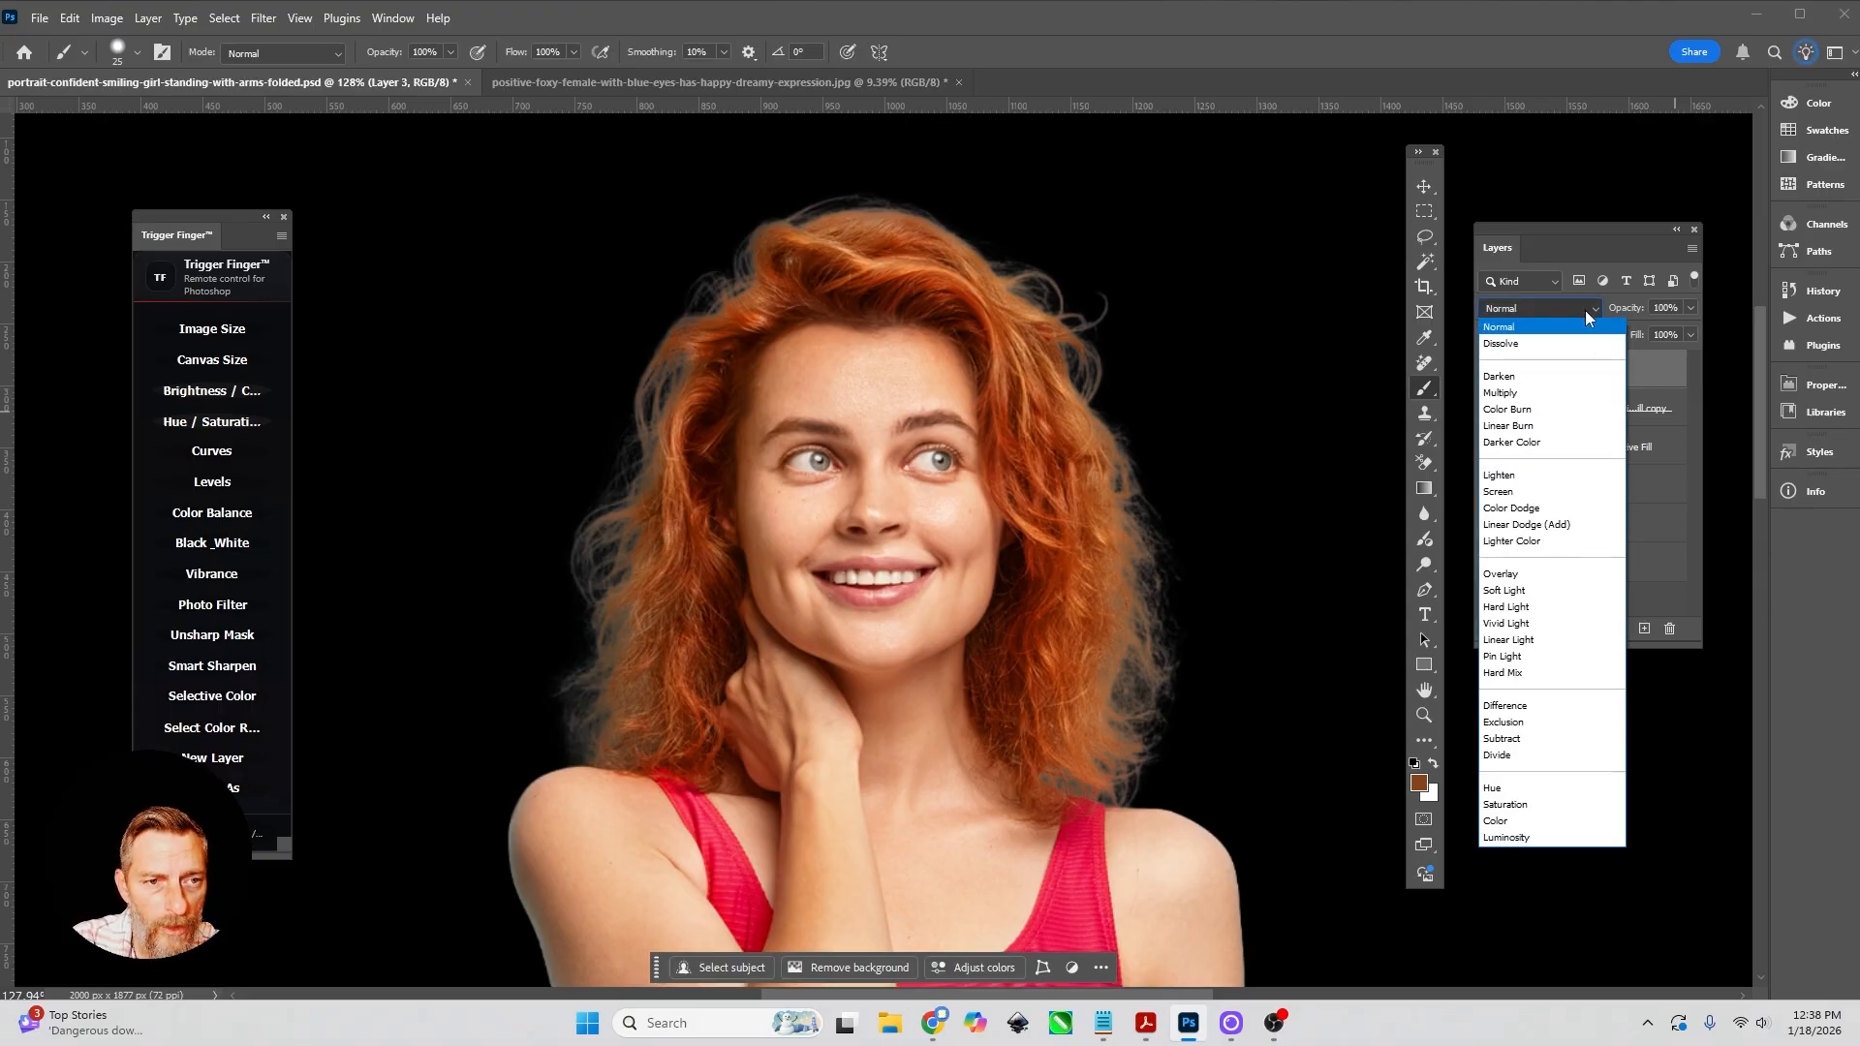
pyautogui.click(1524, 823)
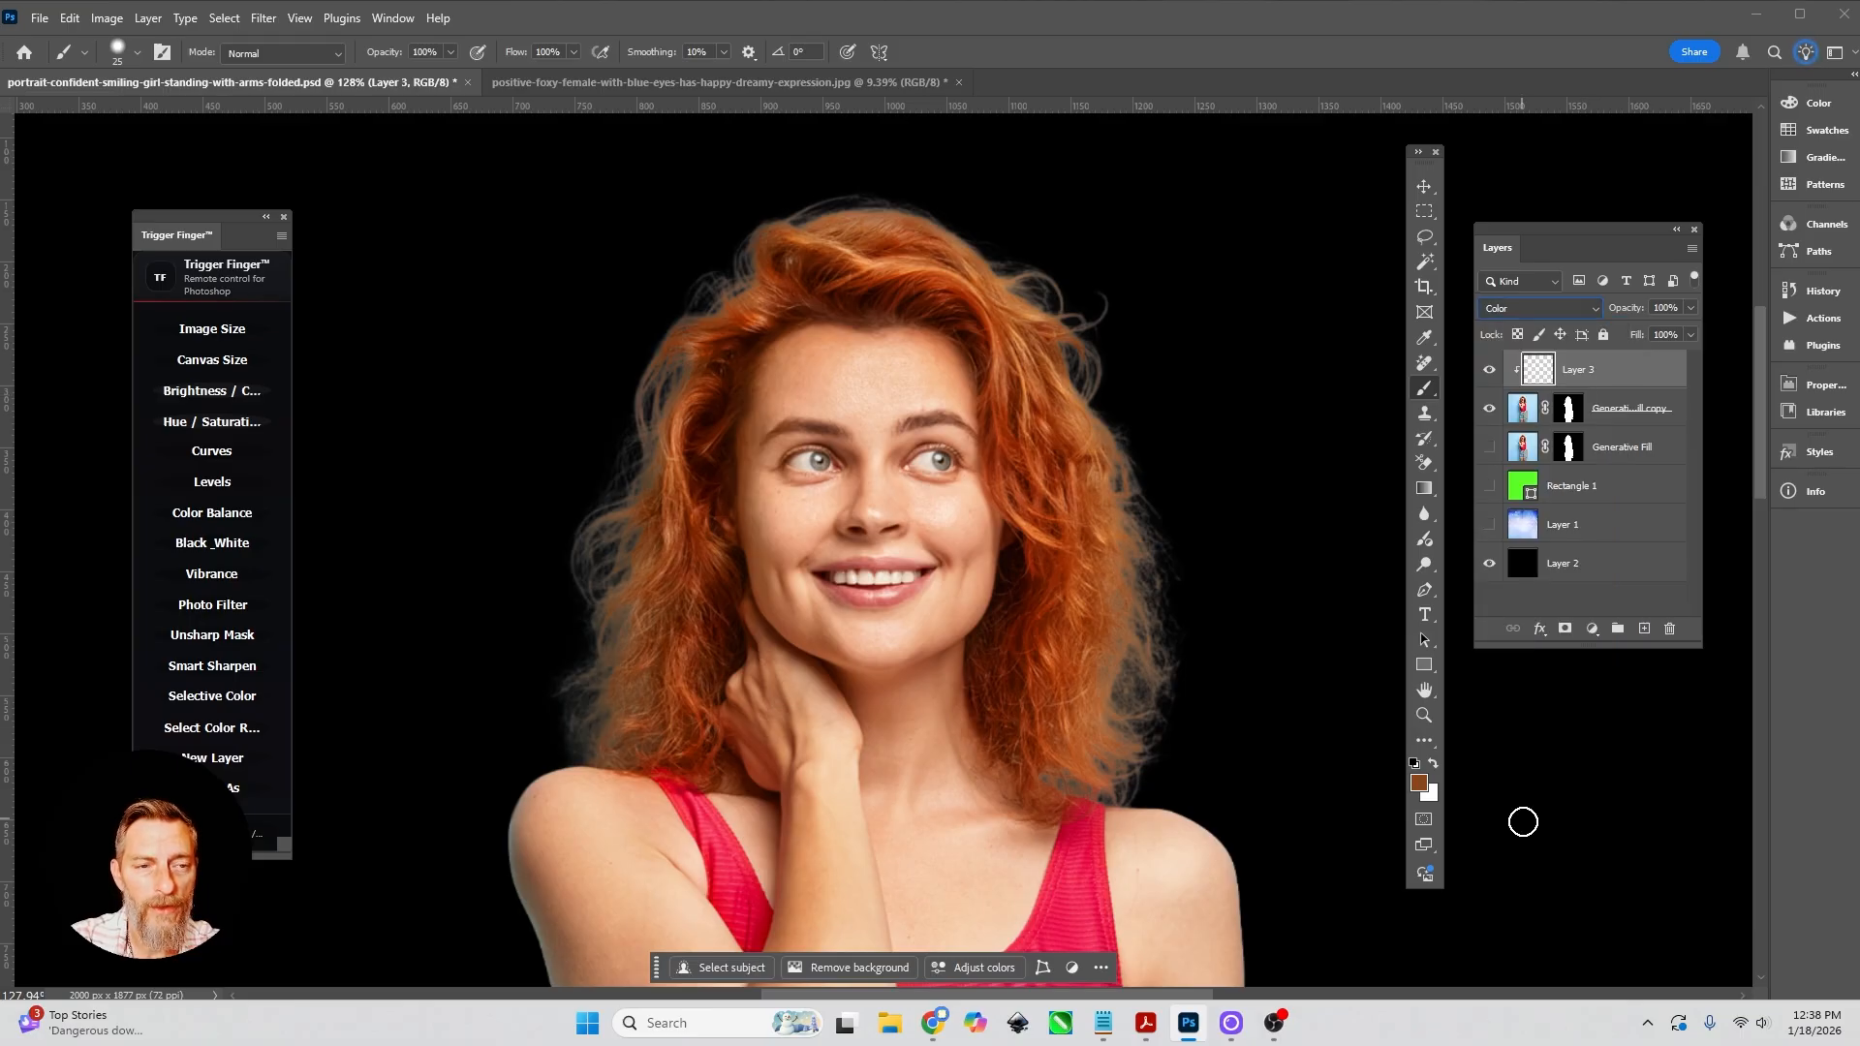
# Set the foreground color to the orange #af531e sampled from the woman's hair
pyautogui.click(1417, 789)
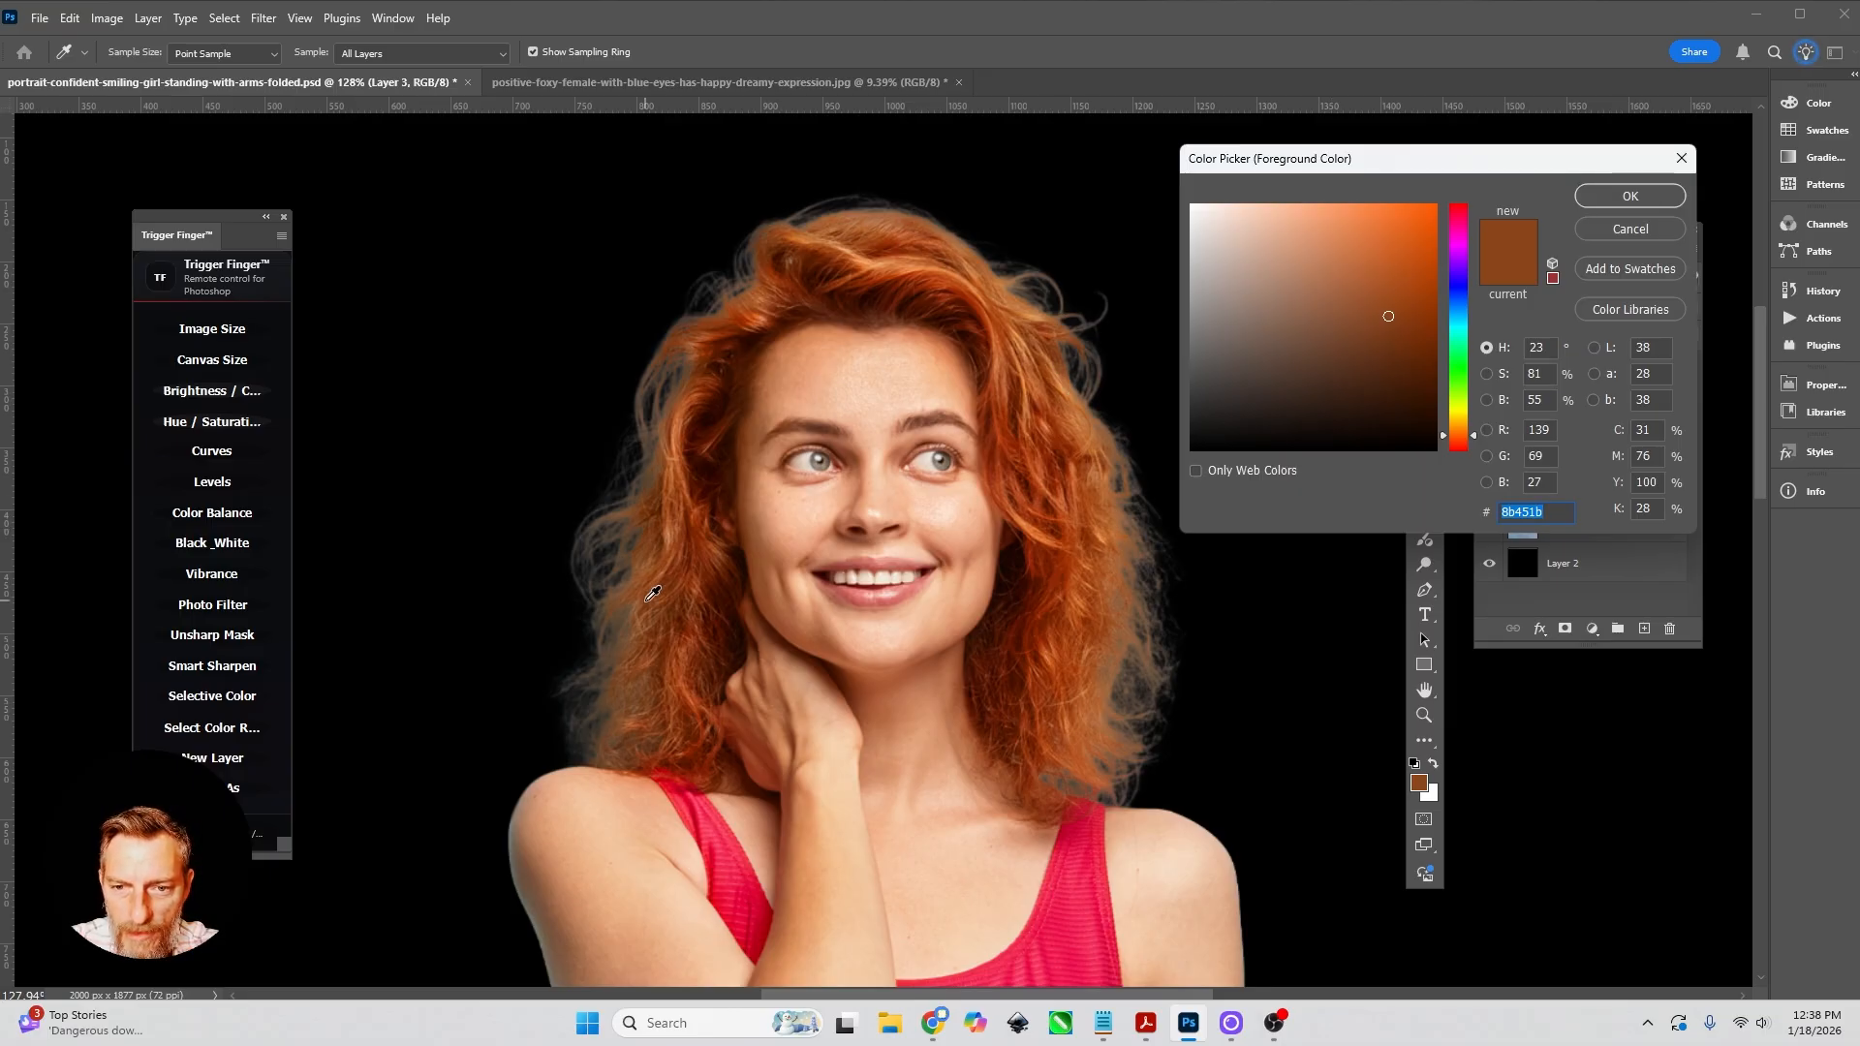
pyautogui.click(1077, 681)
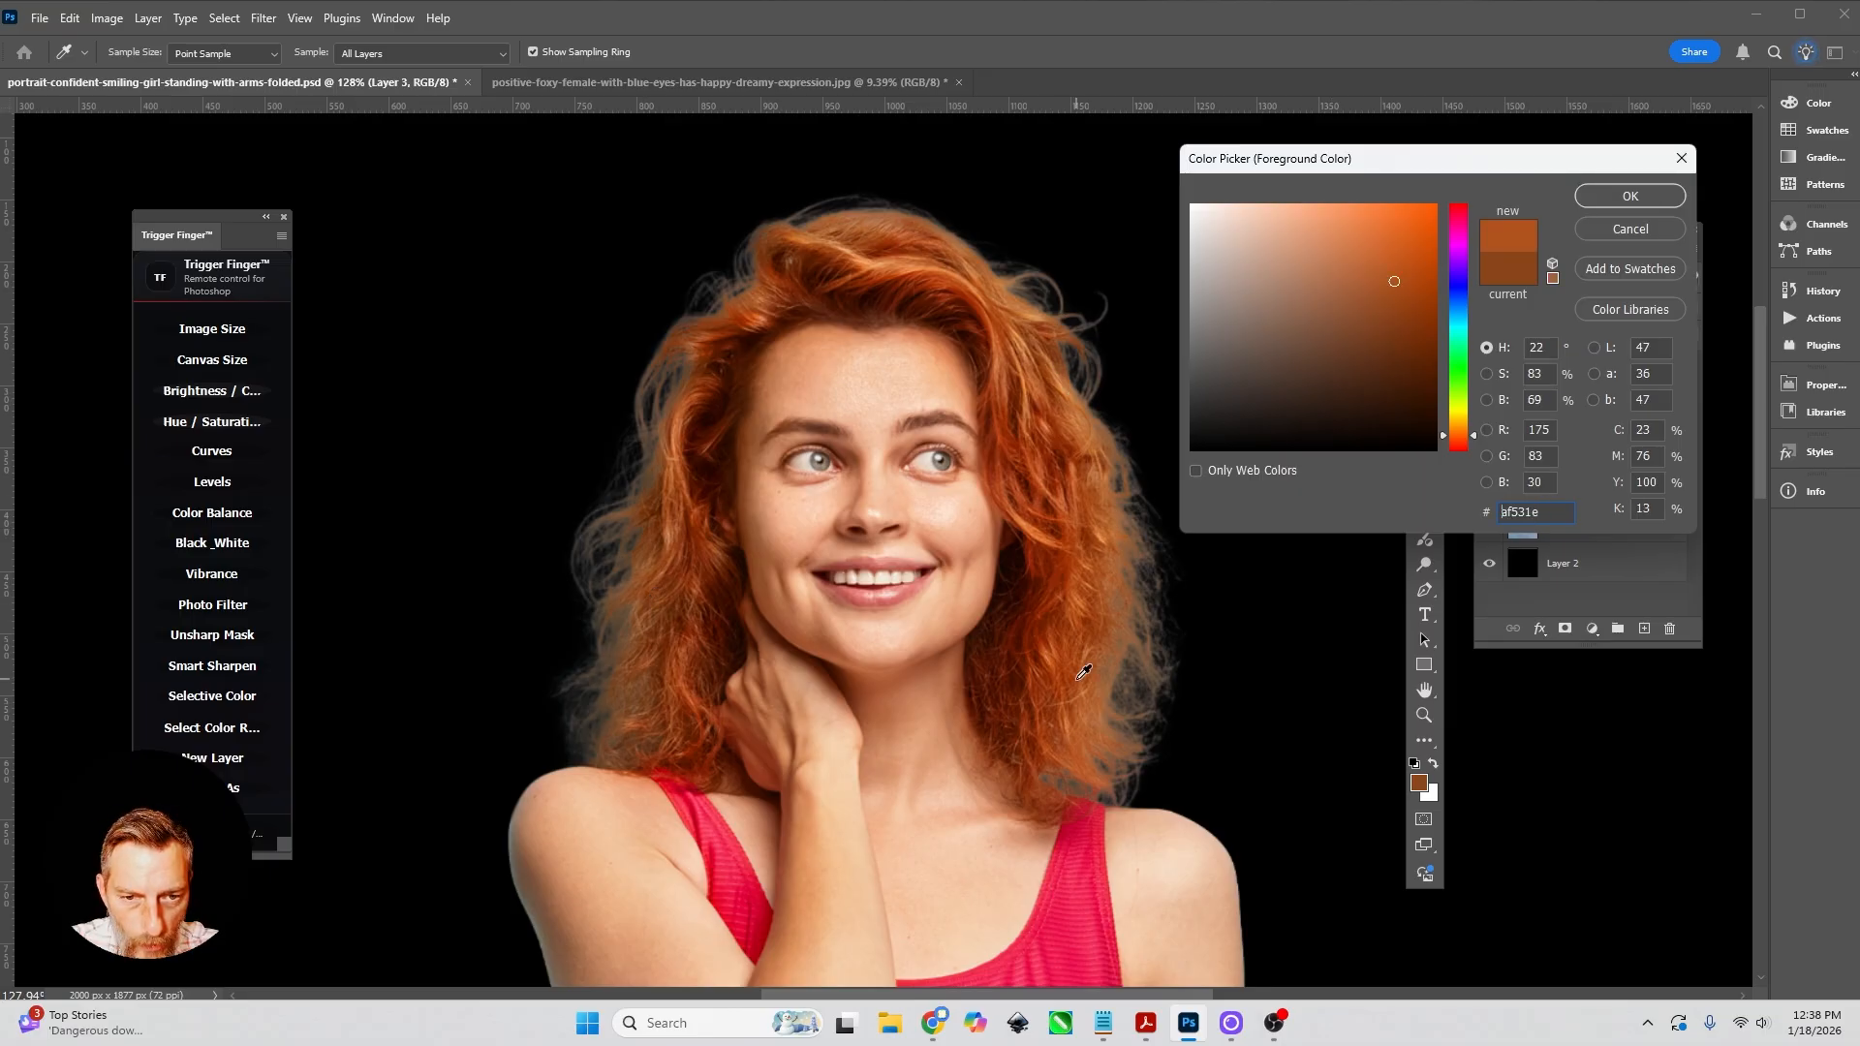
pyautogui.click(1630, 196)
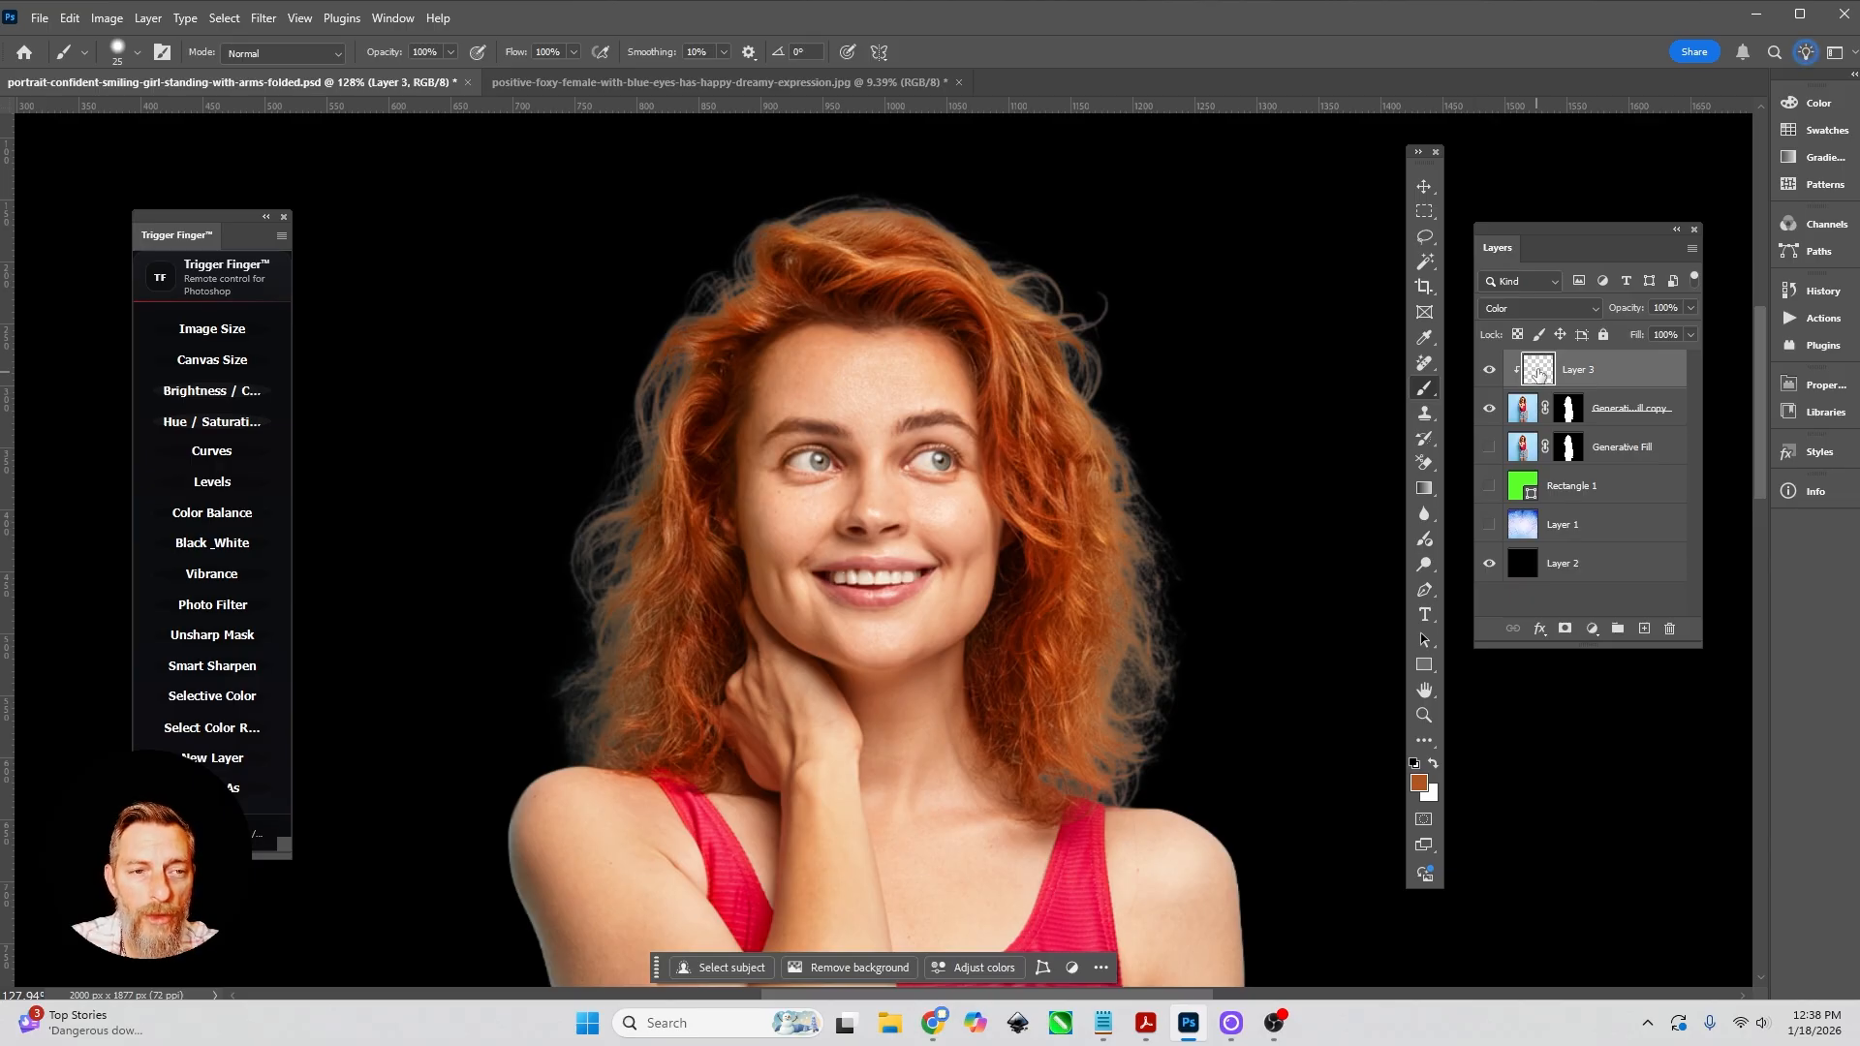
# Enlarge the brush to 40 px and paint orange over the fringed hair edges on the clipped Color layer
pyautogui.press(']')
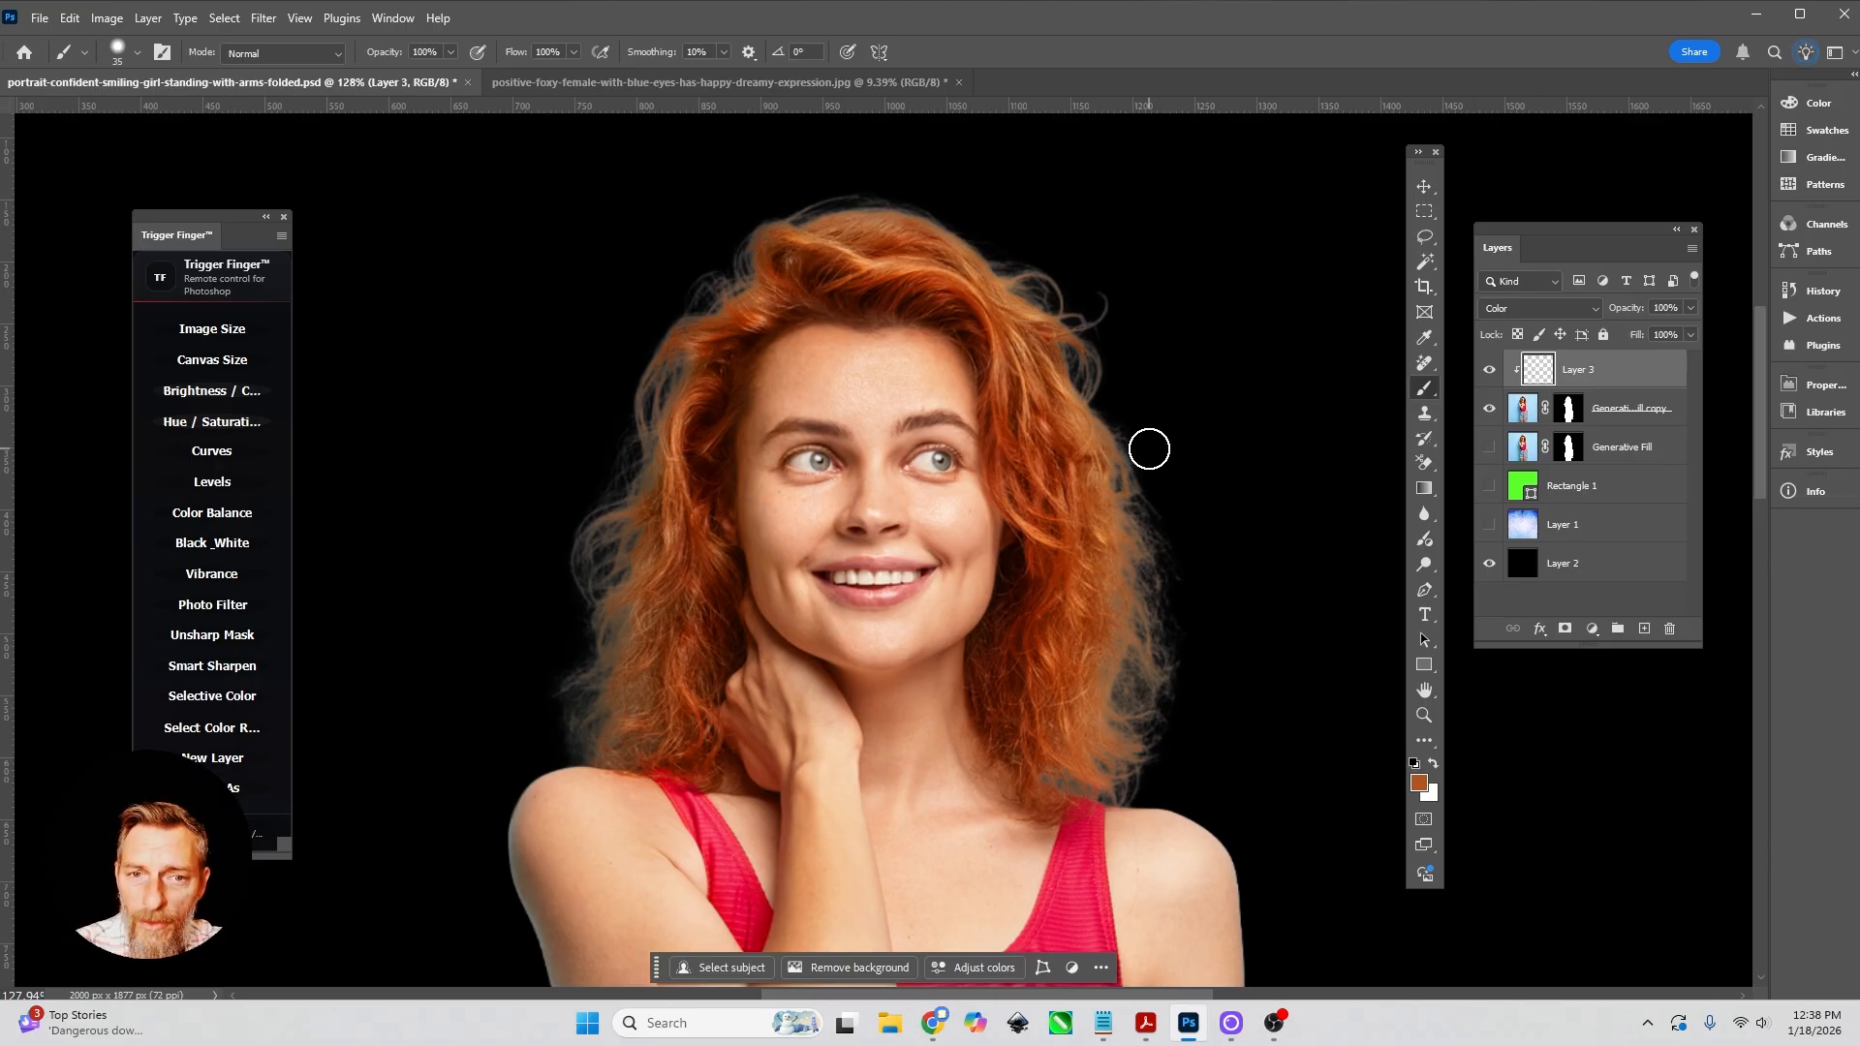
pyautogui.press(']')
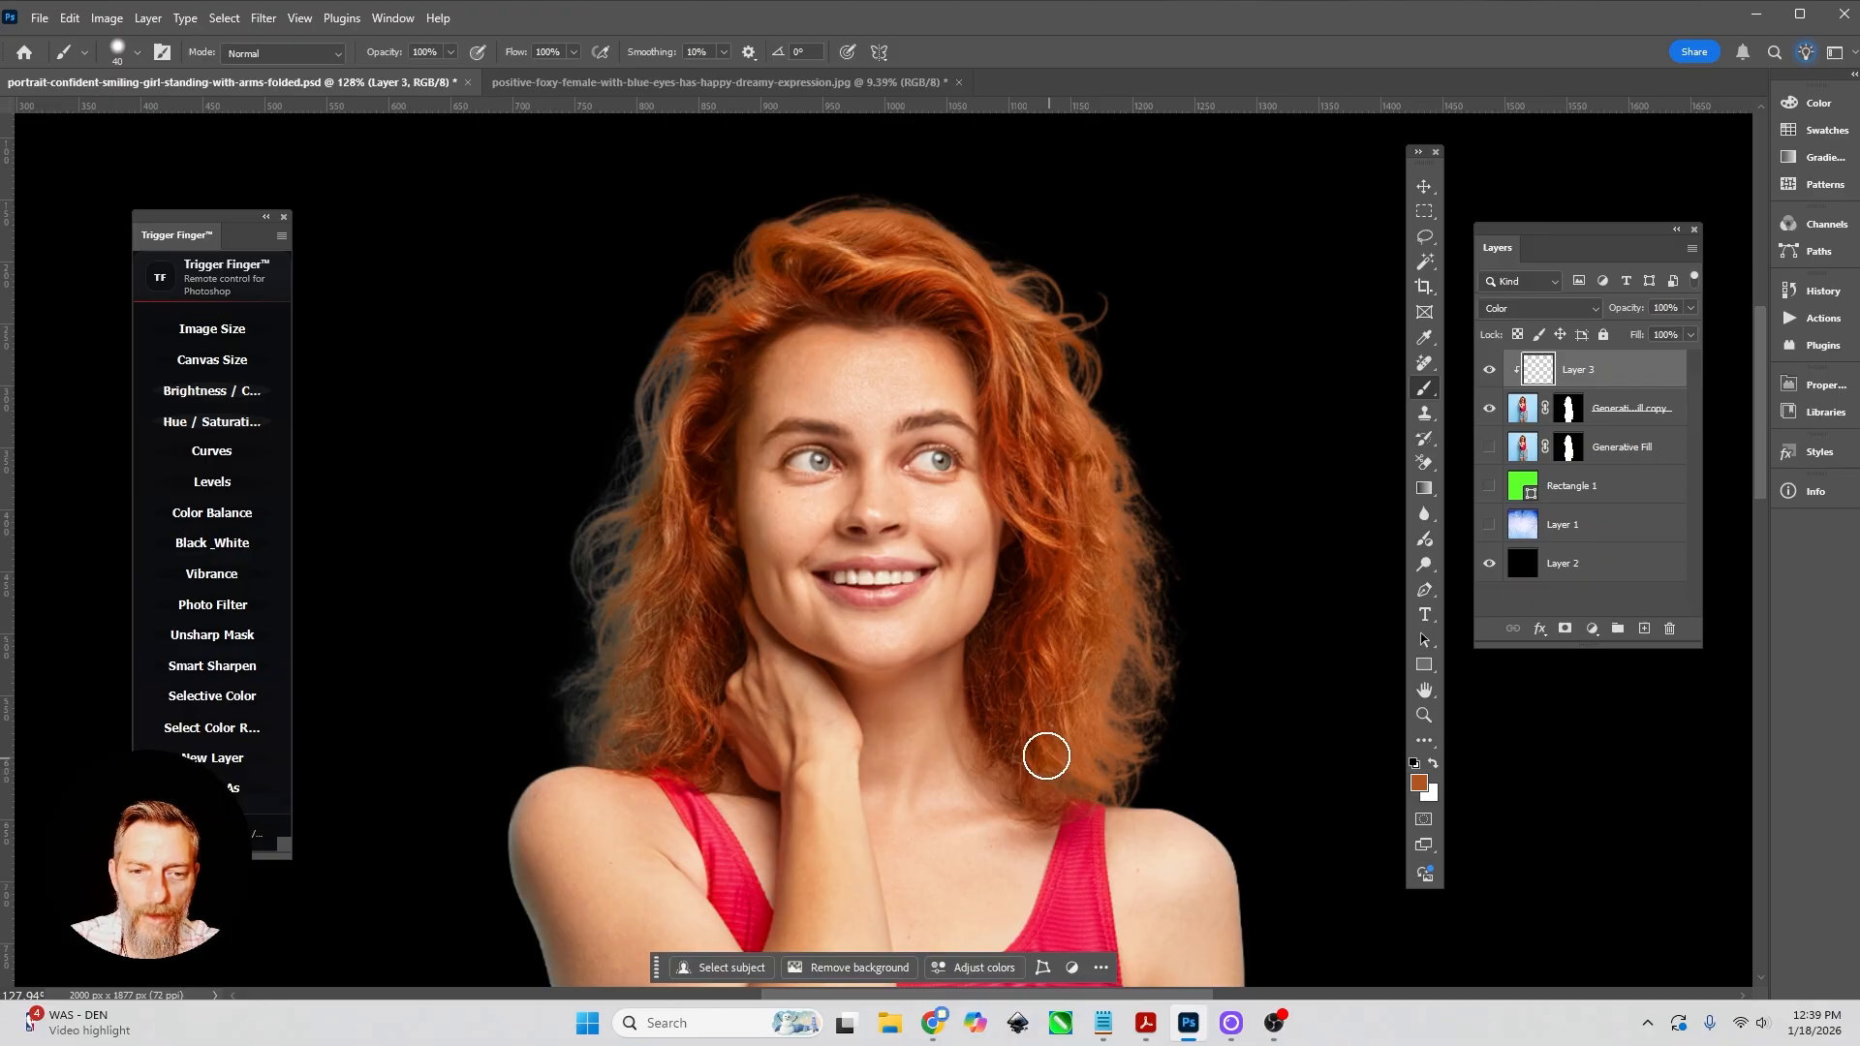
pyautogui.scroll(-3, 946, 545)
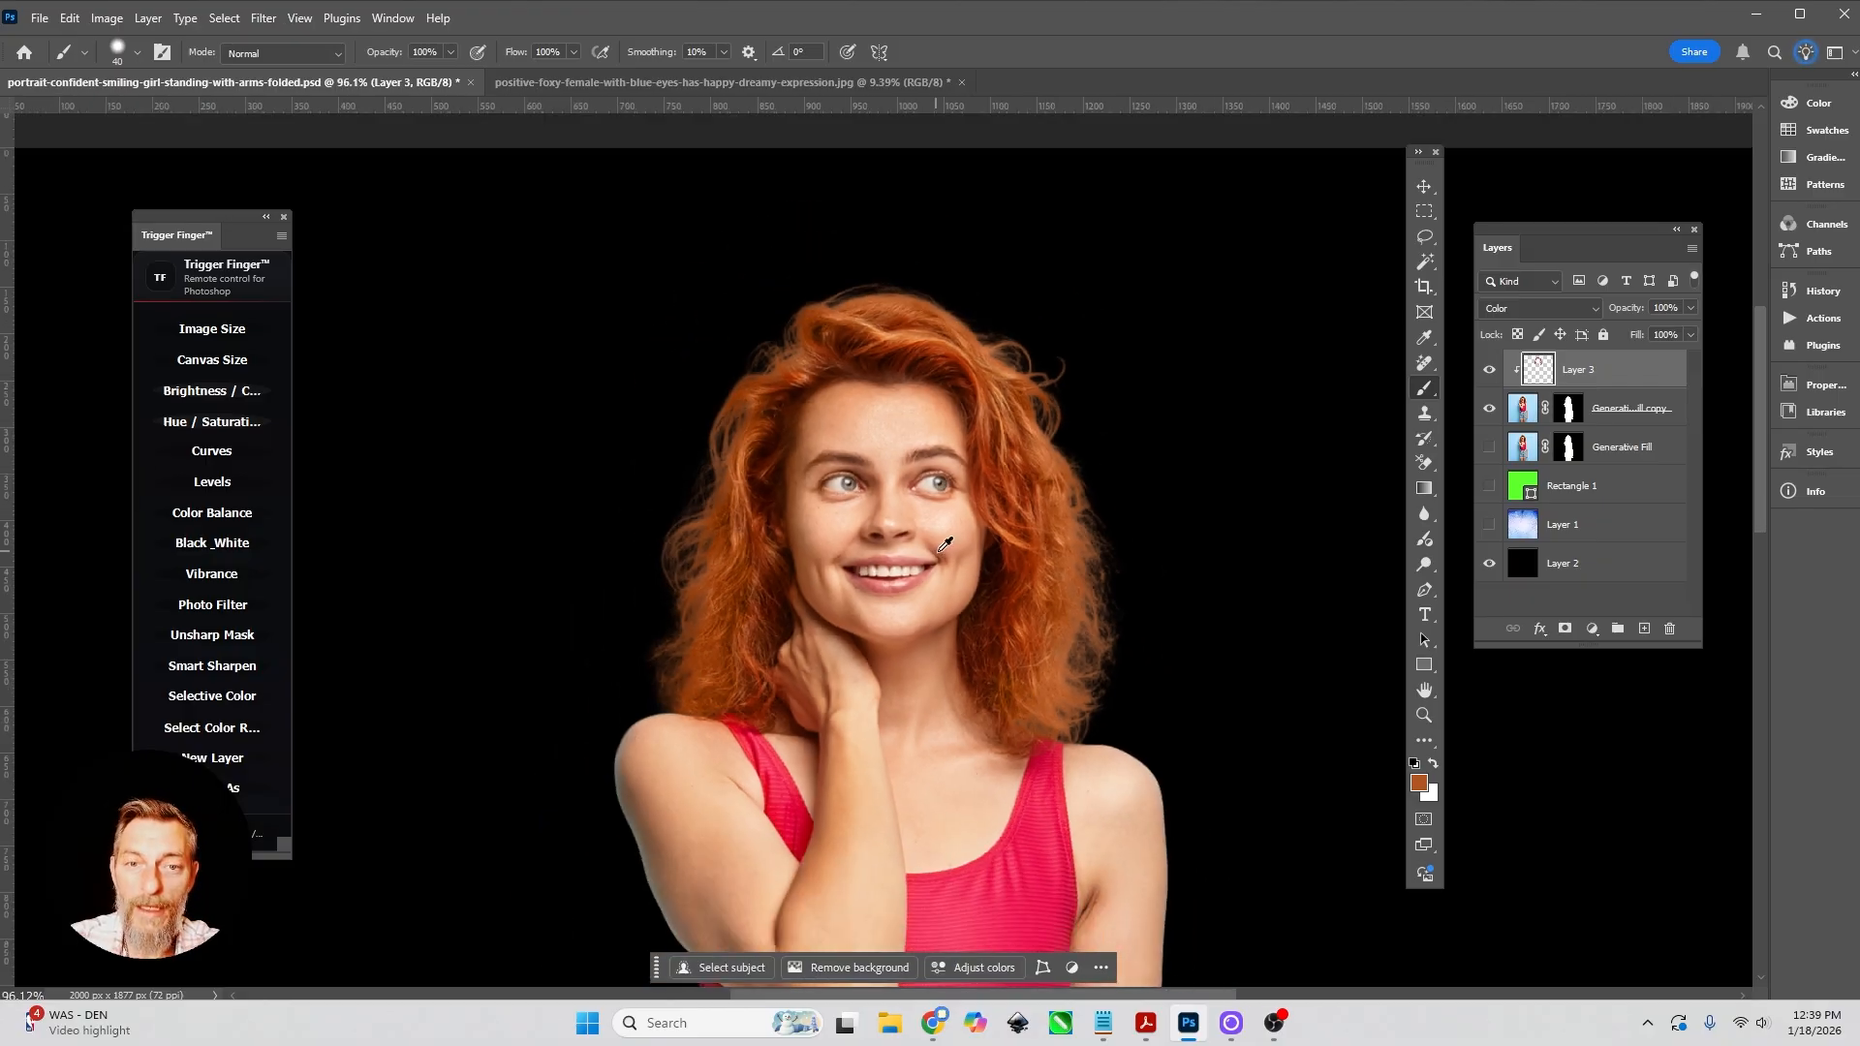
# Show the blue halftone background on Layer 1 and hide the black Layer 2
pyautogui.scroll(-3, 946, 545)
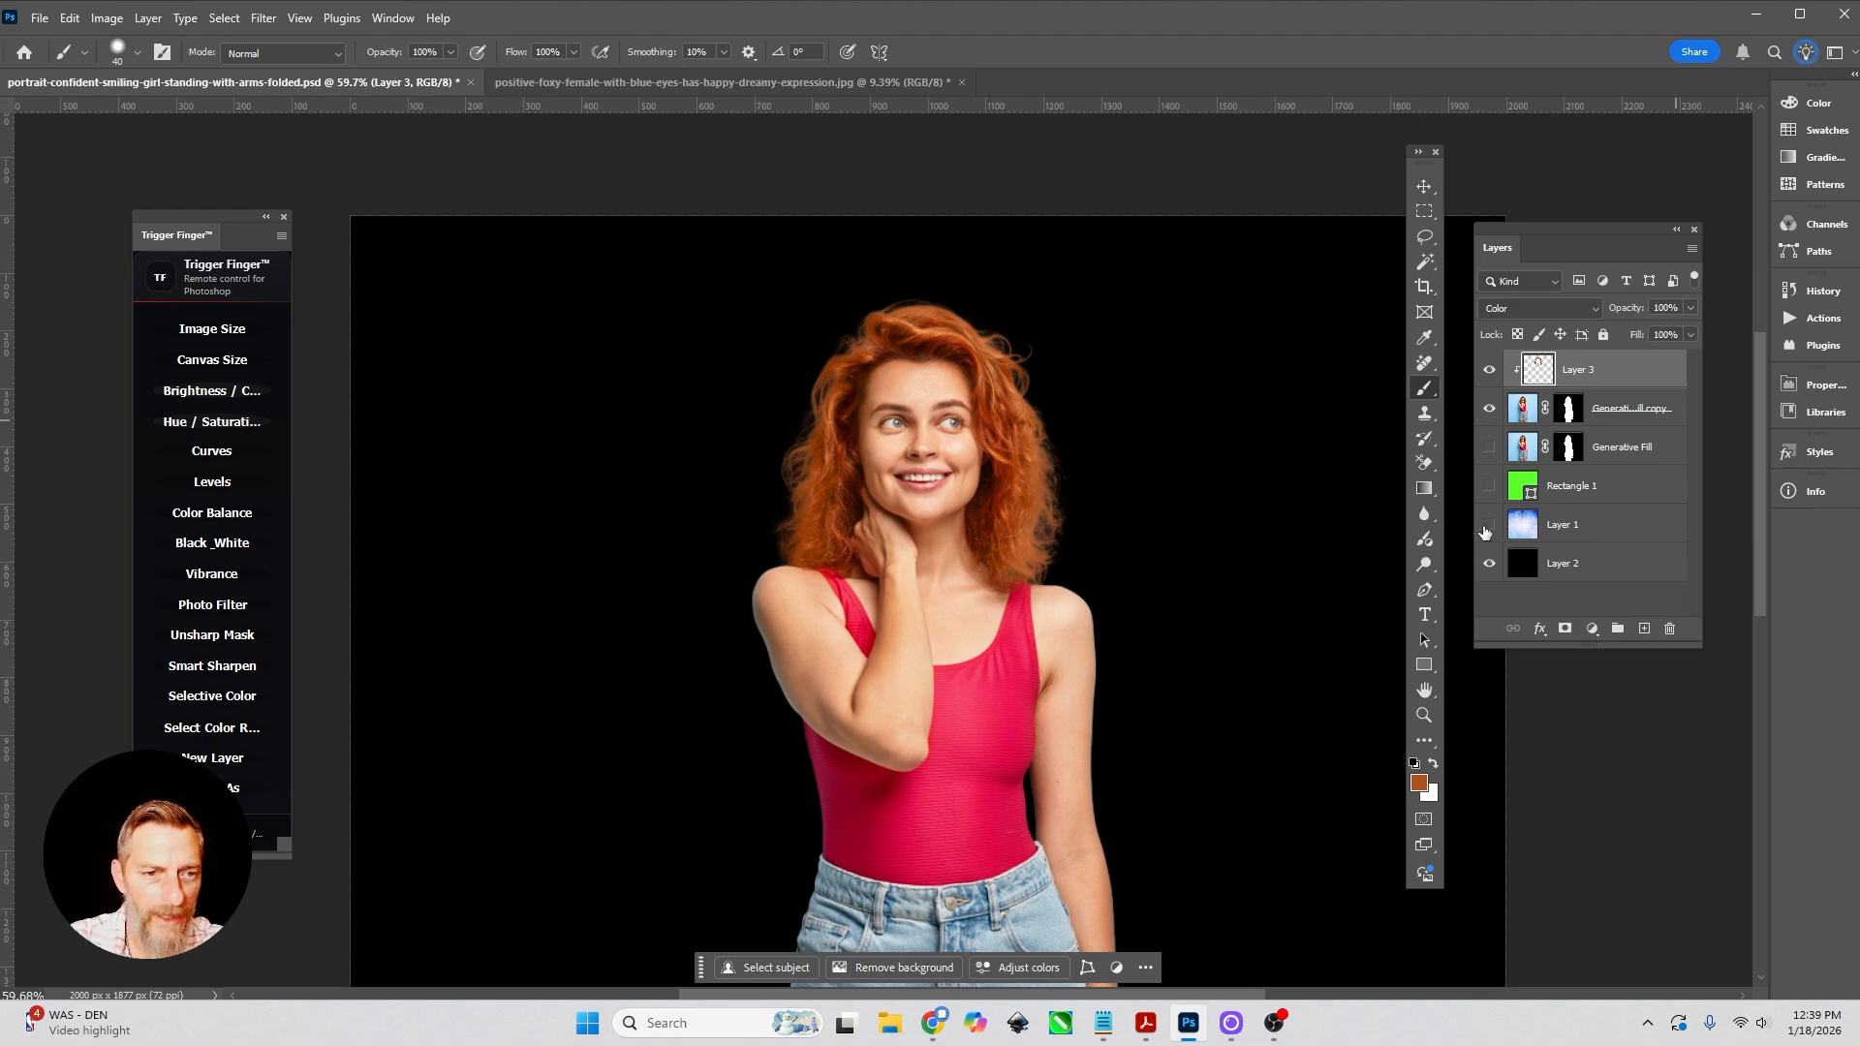
pyautogui.click(1490, 525)
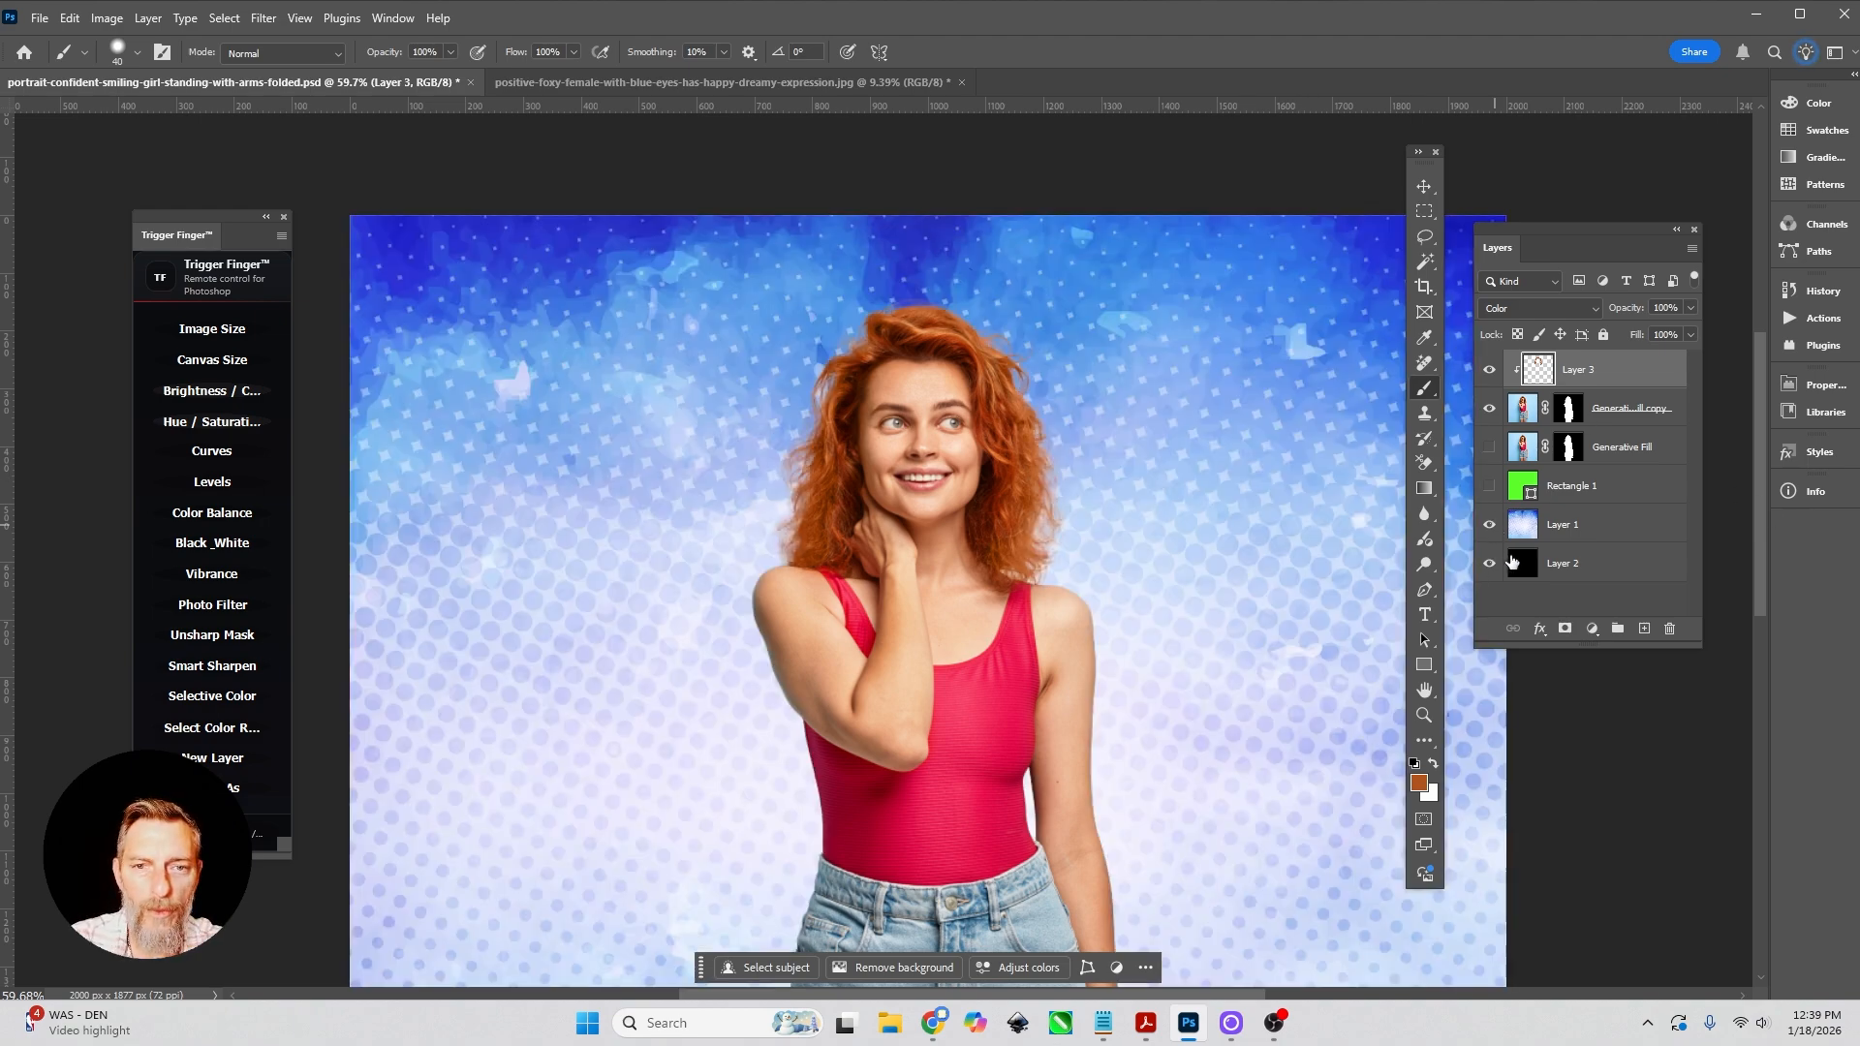
pyautogui.click(1489, 563)
pyautogui.scroll(-4, 968, 666)
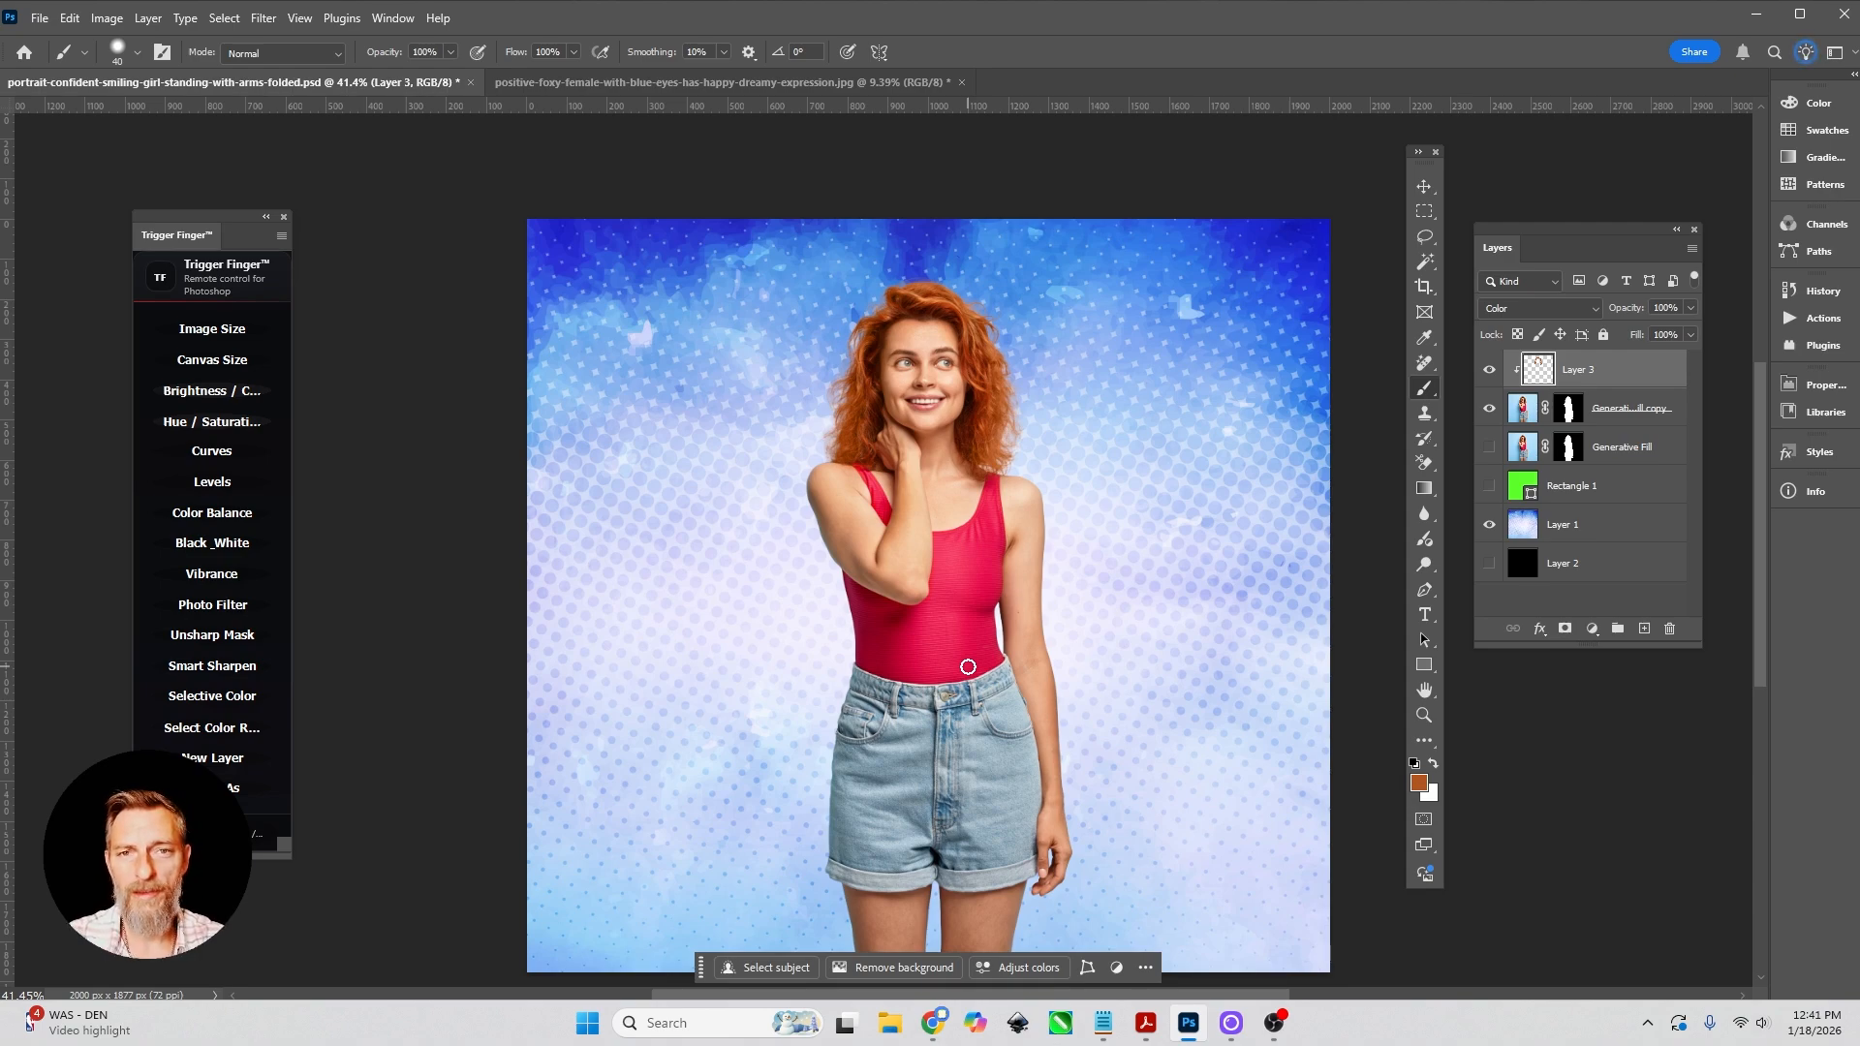
# Move the floating Trigger Finger panel closer to the image
pyautogui.moveTo(219, 218); pyautogui.dragTo(424, 221)
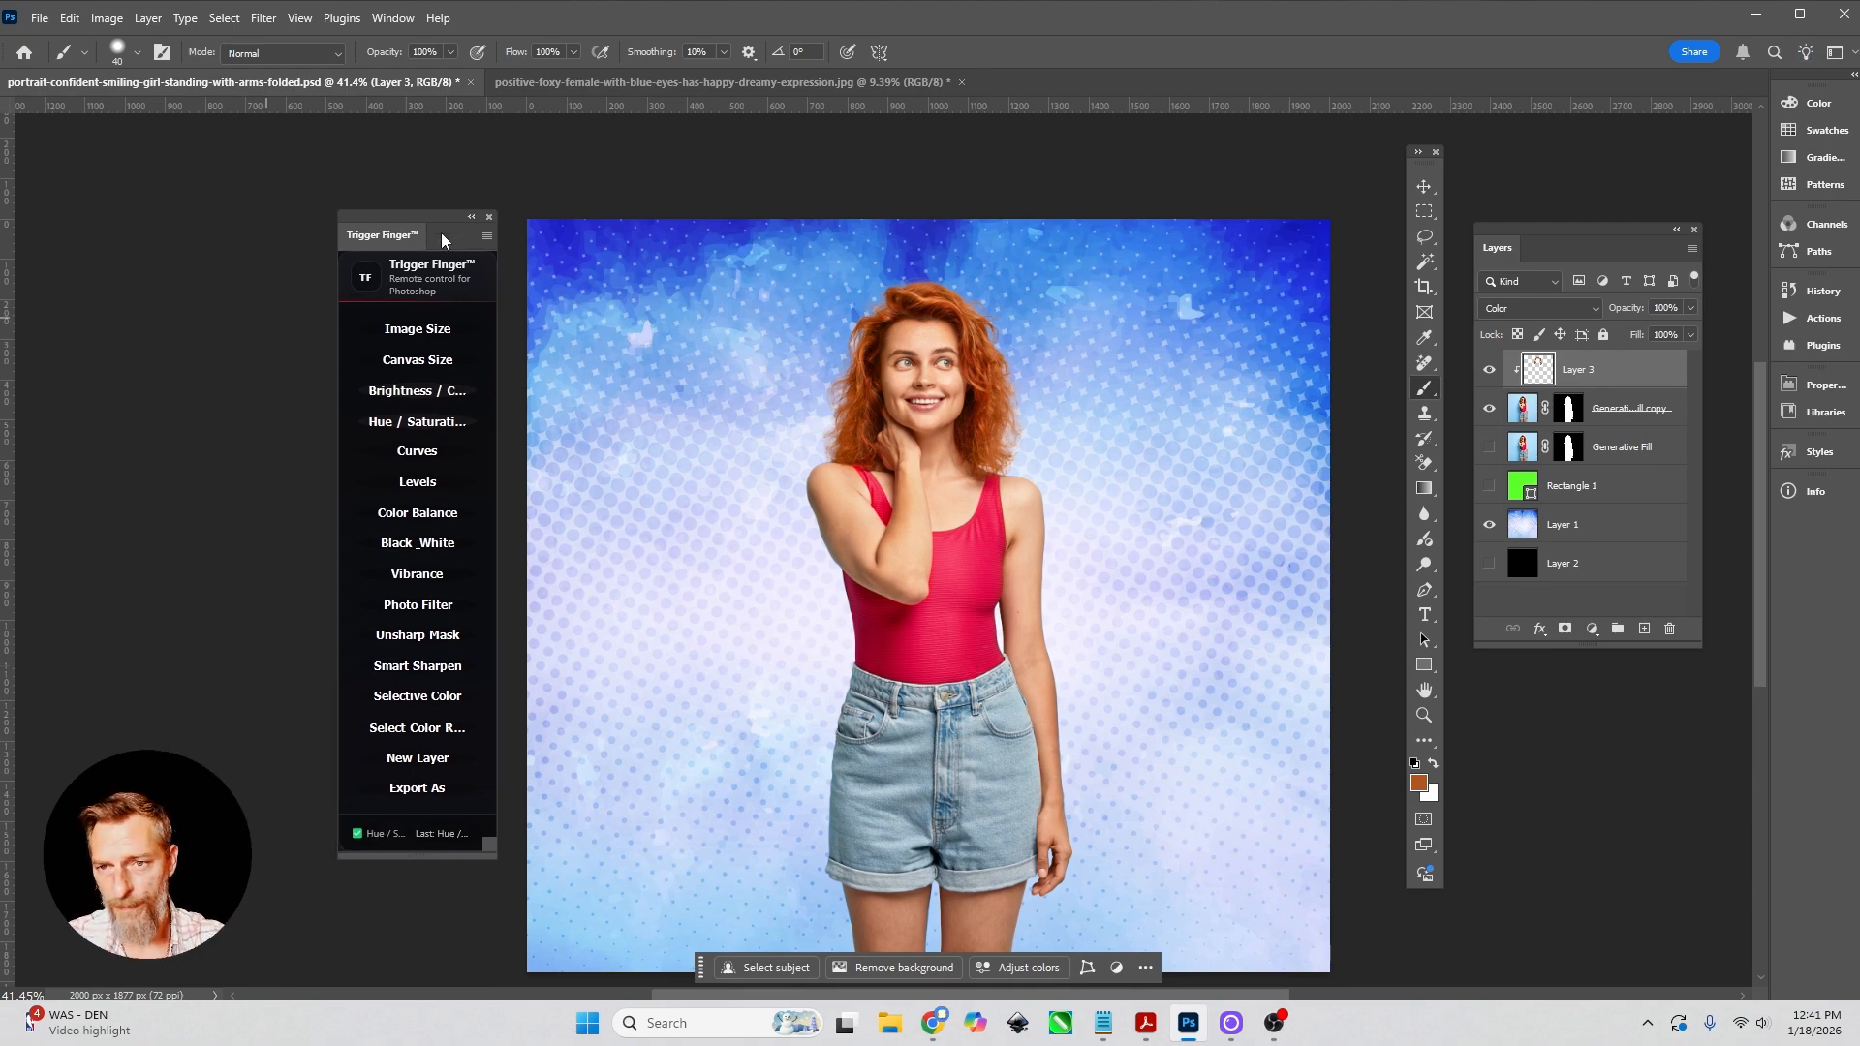